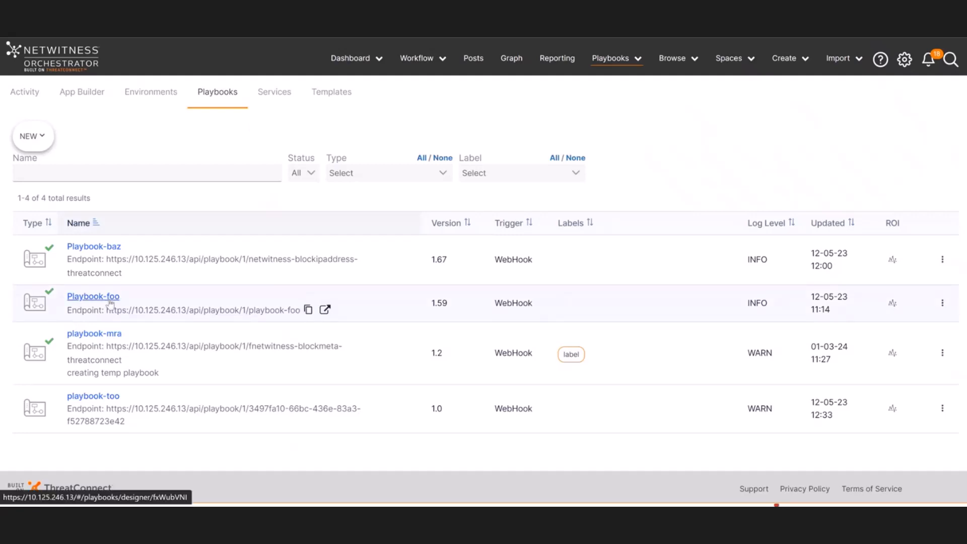
# Open Playbook-foo and examine the configuration of its WebHook trigger, including the path and basic authentication settings.
pyautogui.click(100, 301)
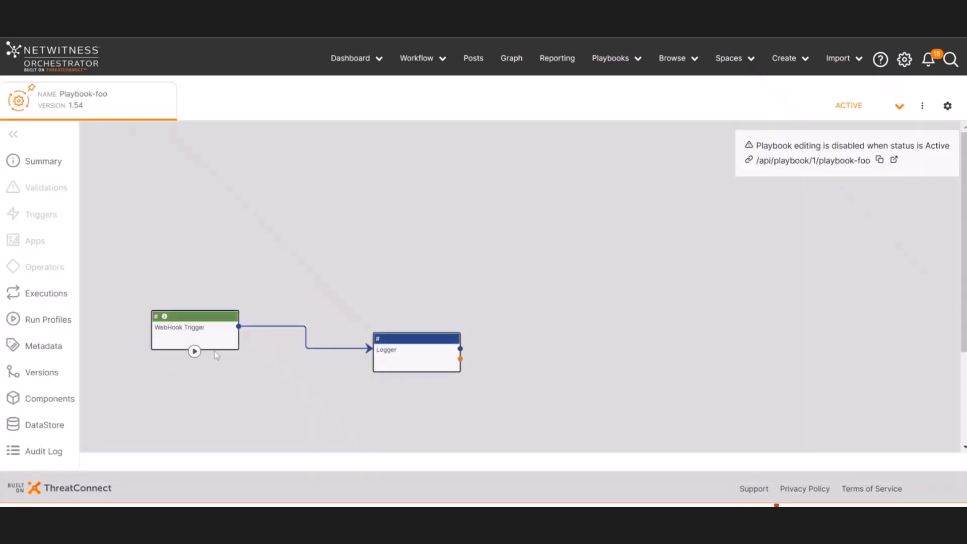
pyautogui.doubleClick(159, 322)
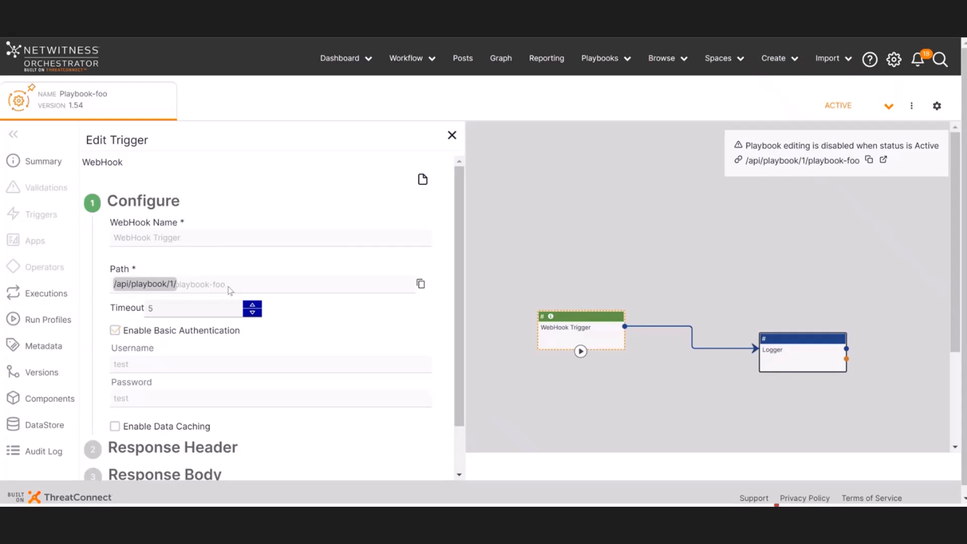
pyautogui.scroll(-1, 229, 299)
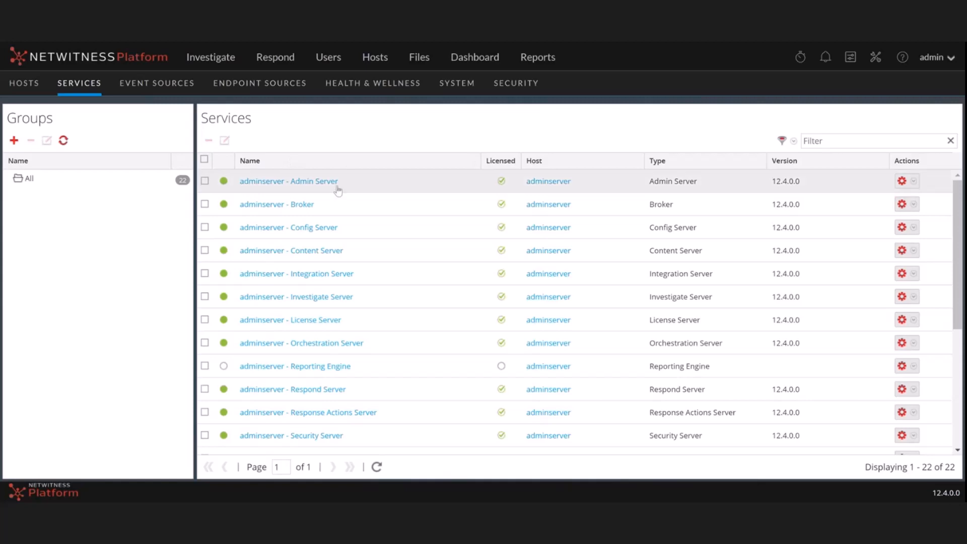
# In NetWitness Platform, filter the services by Response Actions Server and explore that server's nw/response/connector/threatconnect settings.
pyautogui.scroll(-3, 391, 292)
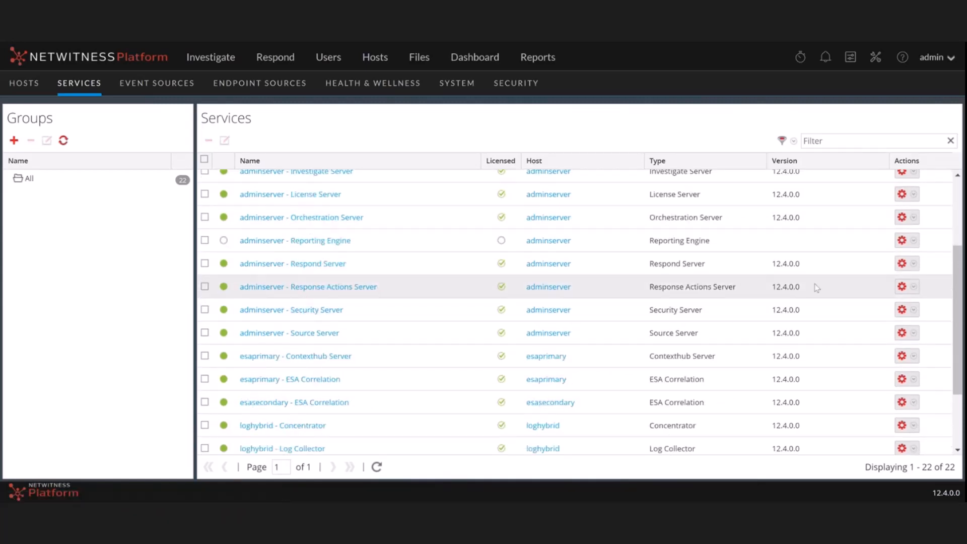
pyautogui.click(794, 139)
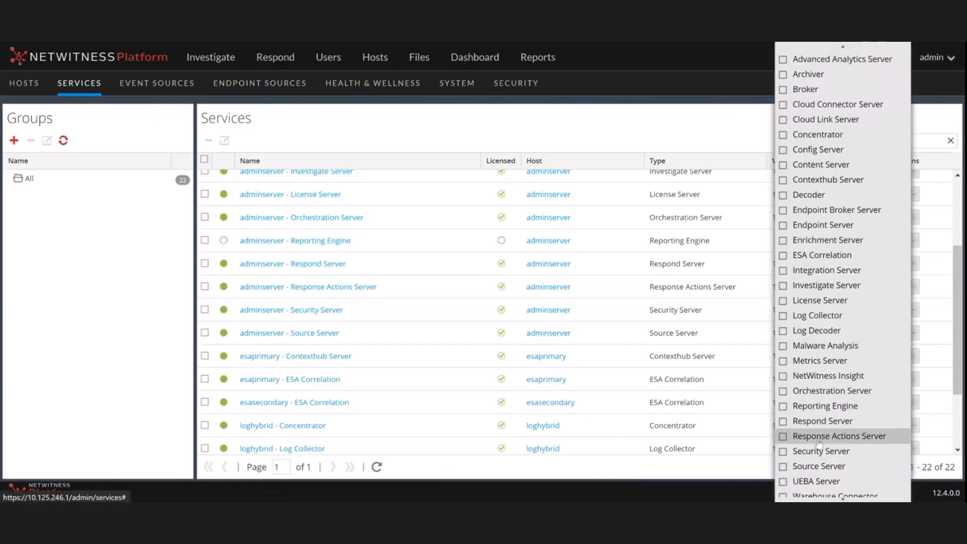
pyautogui.click(805, 436)
pyautogui.click(912, 182)
pyautogui.moveTo(881, 200)
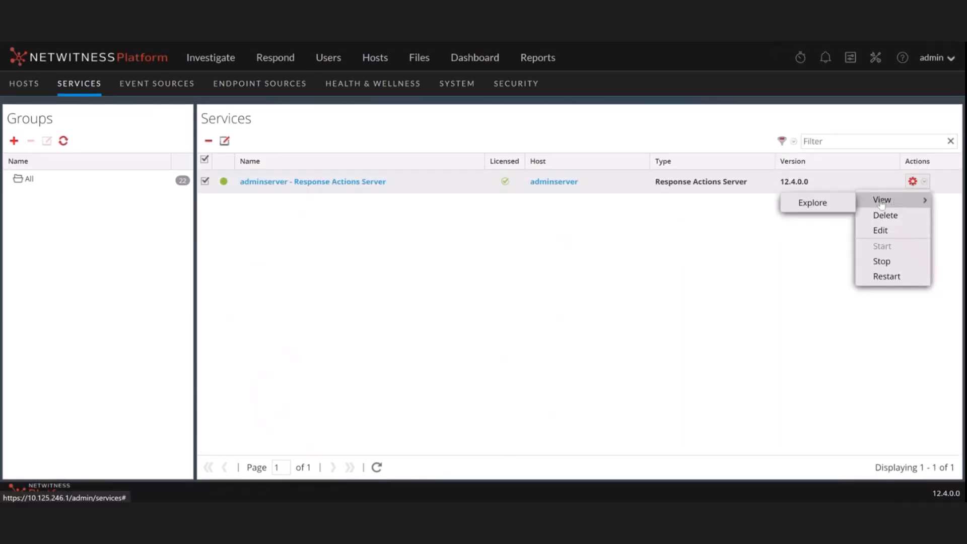
pyautogui.click(810, 203)
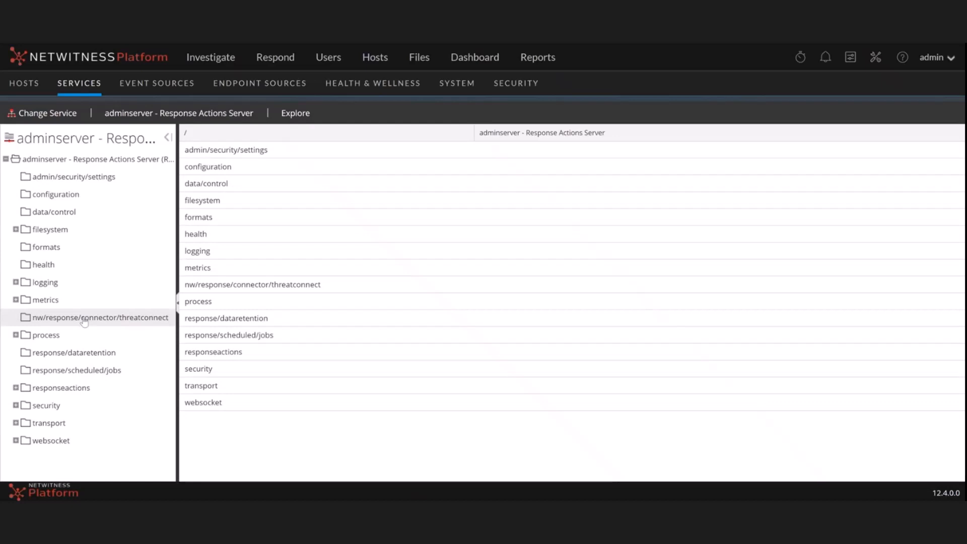
pyautogui.click(48, 322)
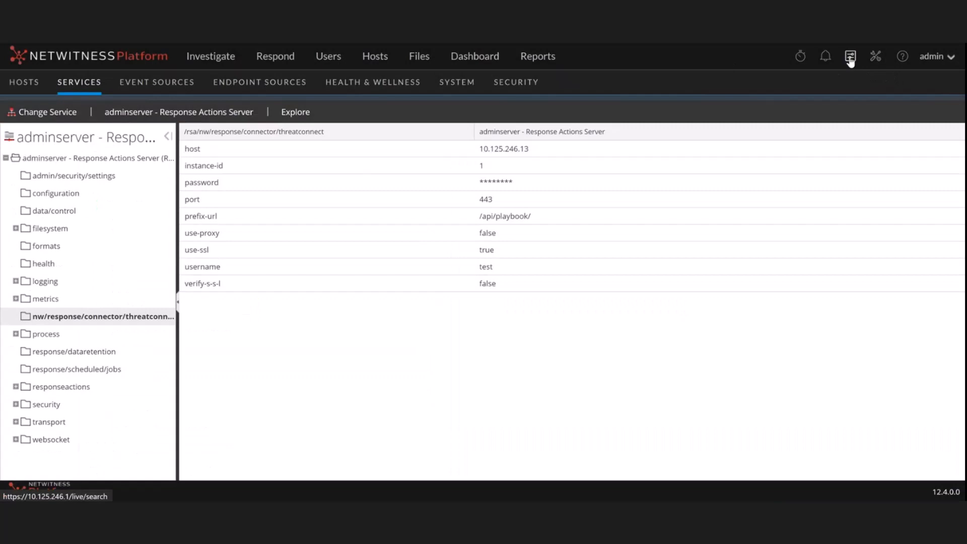
# Go to the Response Actions configuration and open Demo-Action-1 for editing.
pyautogui.click(850, 58)
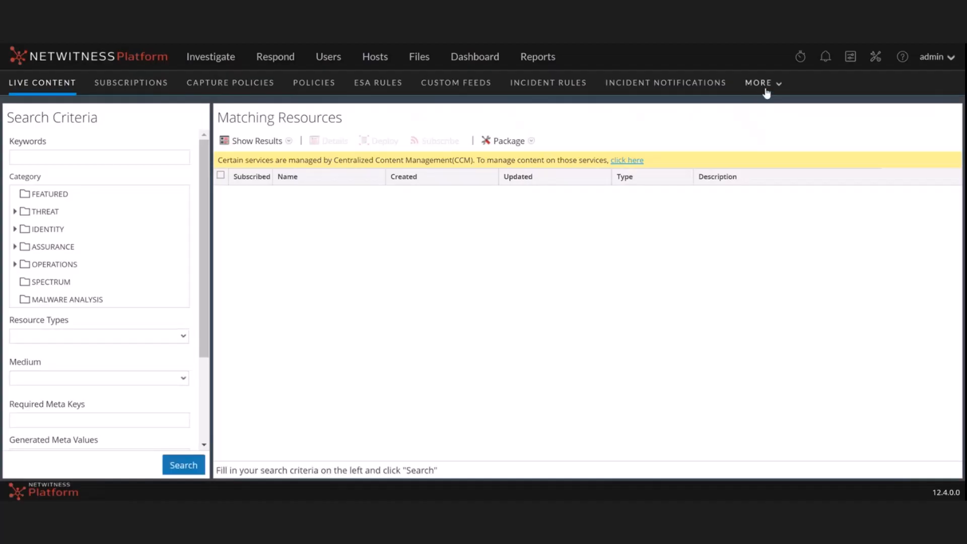
pyautogui.click(765, 92)
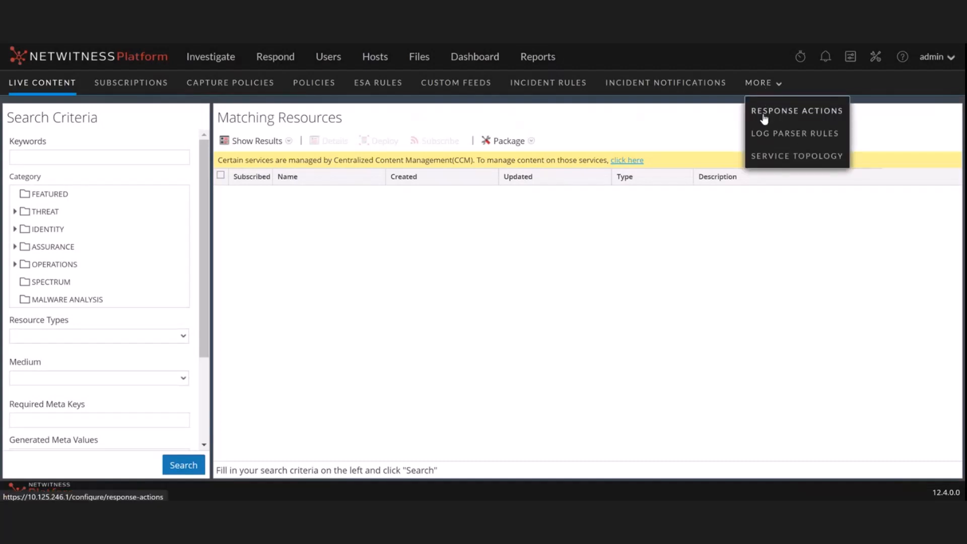
pyautogui.click(765, 112)
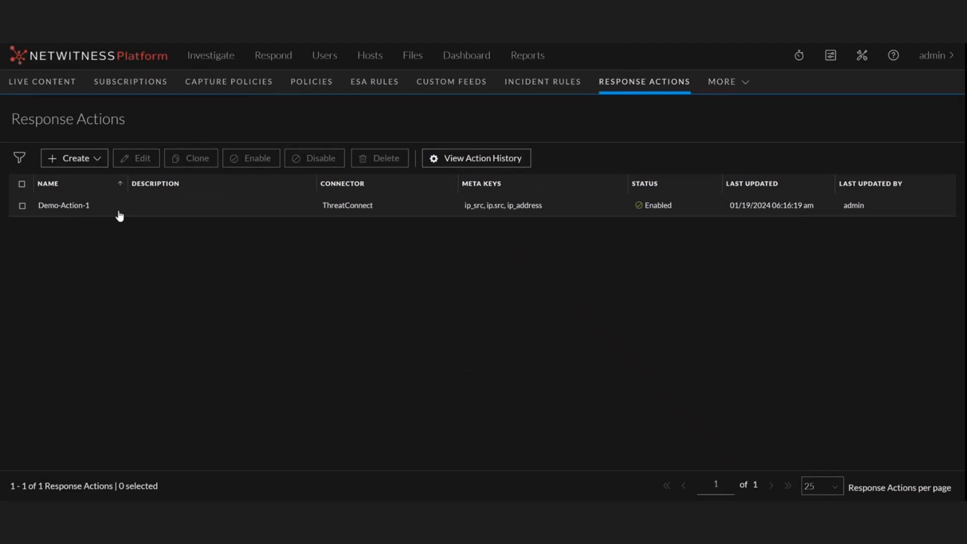
pyautogui.click(90, 211)
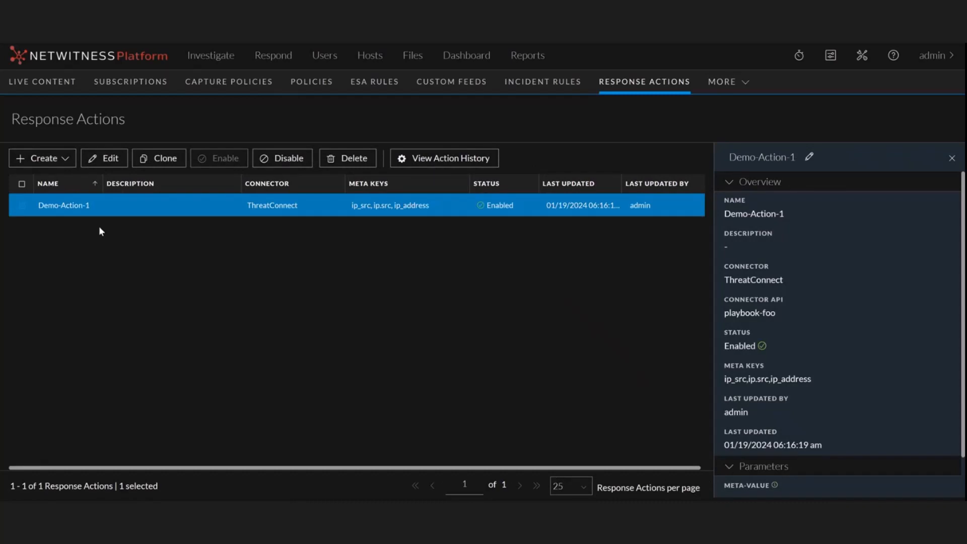
pyautogui.click(105, 159)
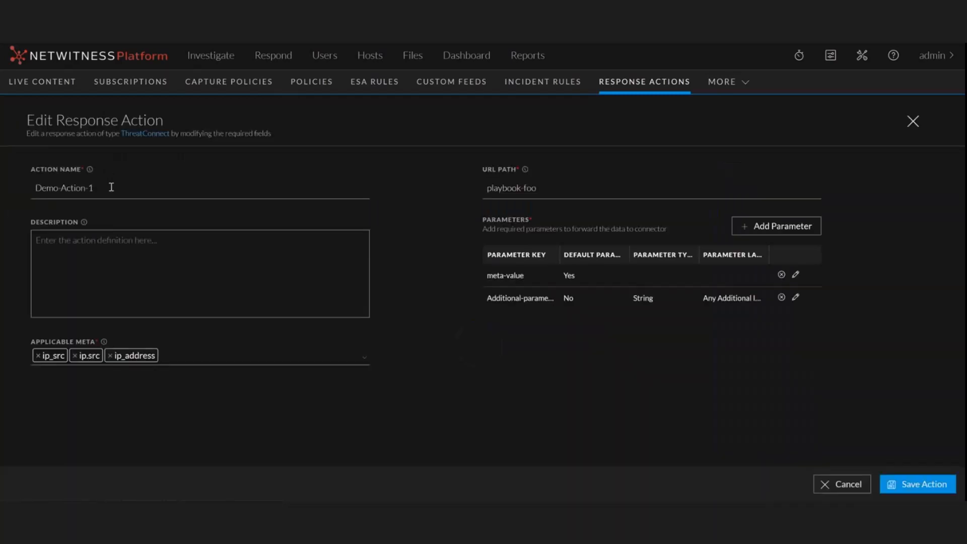
# Compare Demo-Action-1's name and URL path with the WebHook trigger path of Playbook-foo in NetWitness Orchestrator.
pyautogui.moveTo(111, 186); pyautogui.dragTo(33, 189)
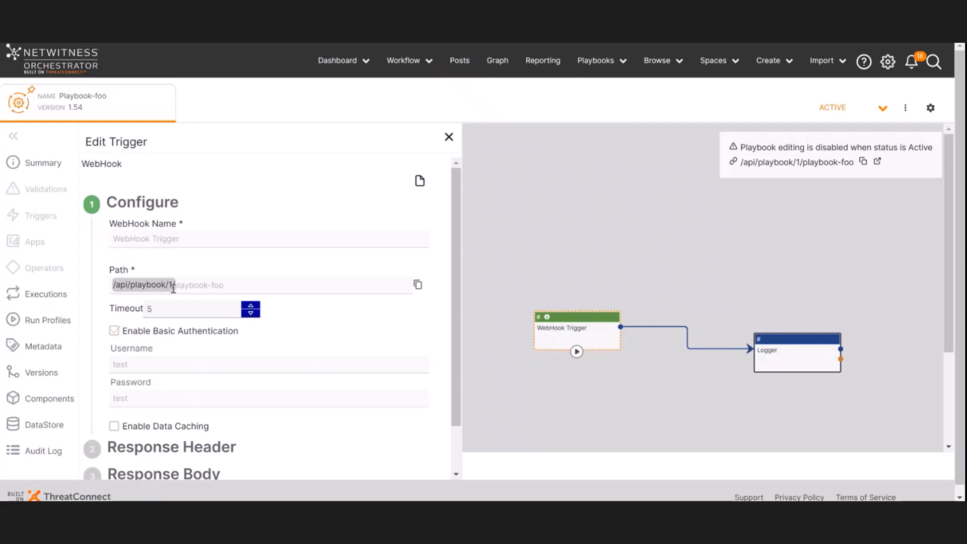
pyautogui.moveTo(175, 289); pyautogui.dragTo(197, 288)
pyautogui.click(179, 289)
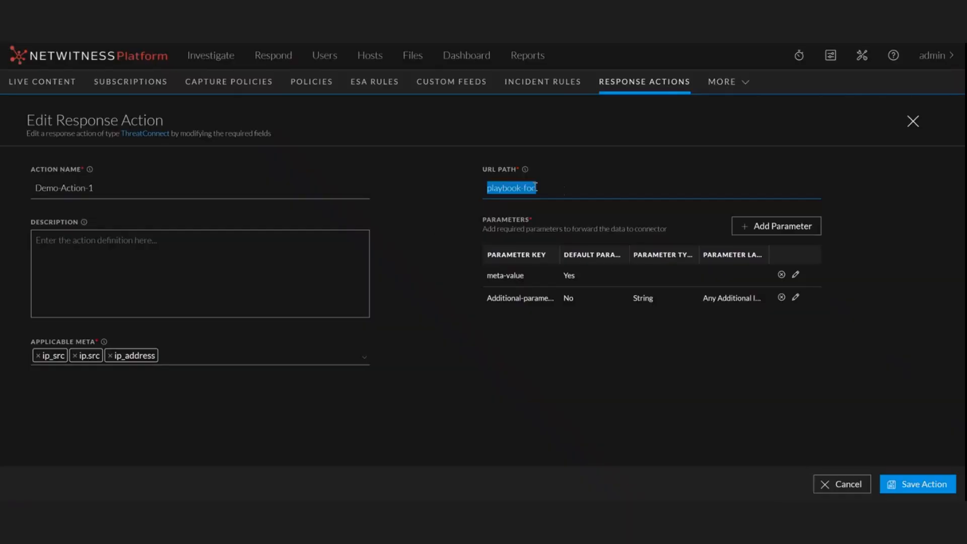
pyautogui.click(554, 188)
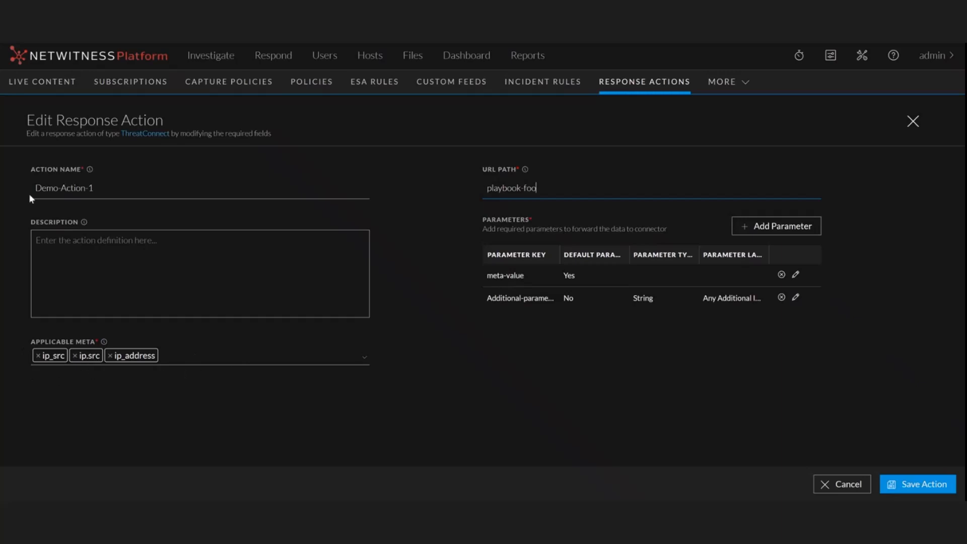
pyautogui.moveTo(99, 189); pyautogui.dragTo(36, 188)
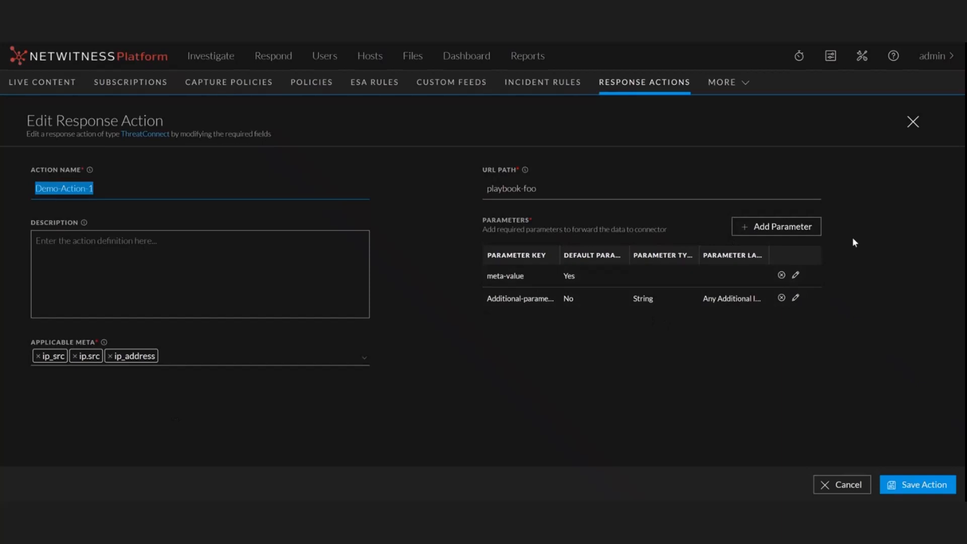
# Review the settings of the meta-value parameter and close them without changes.
pyautogui.click(795, 276)
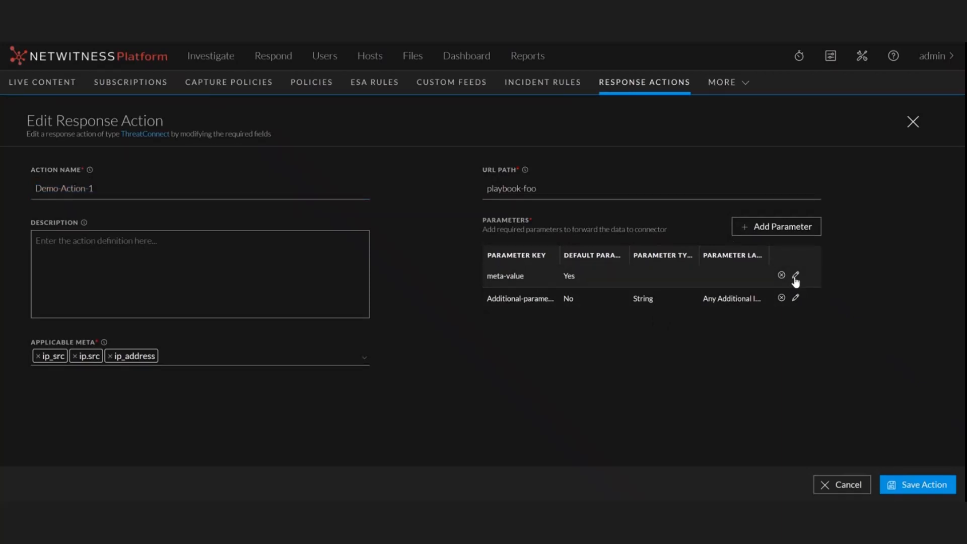
pyautogui.click(795, 276)
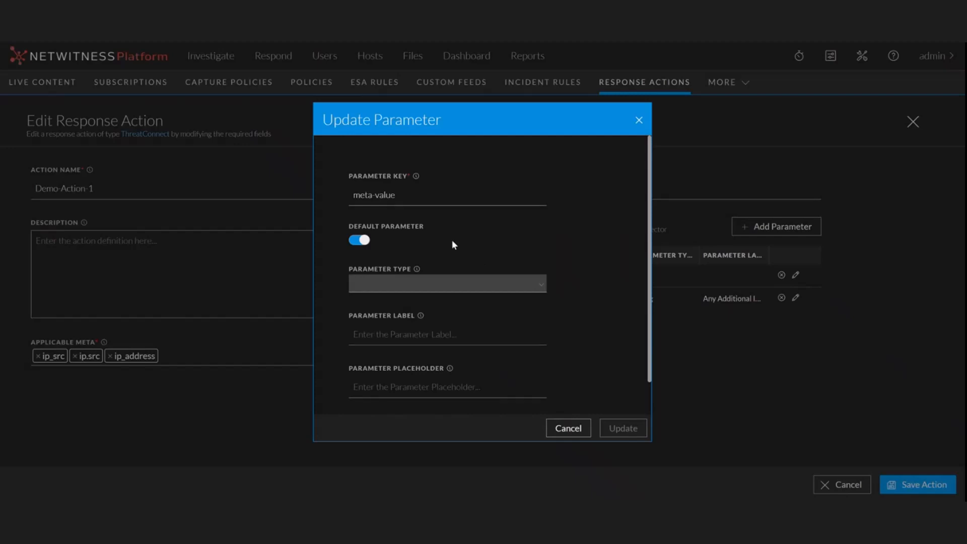
pyautogui.click(568, 428)
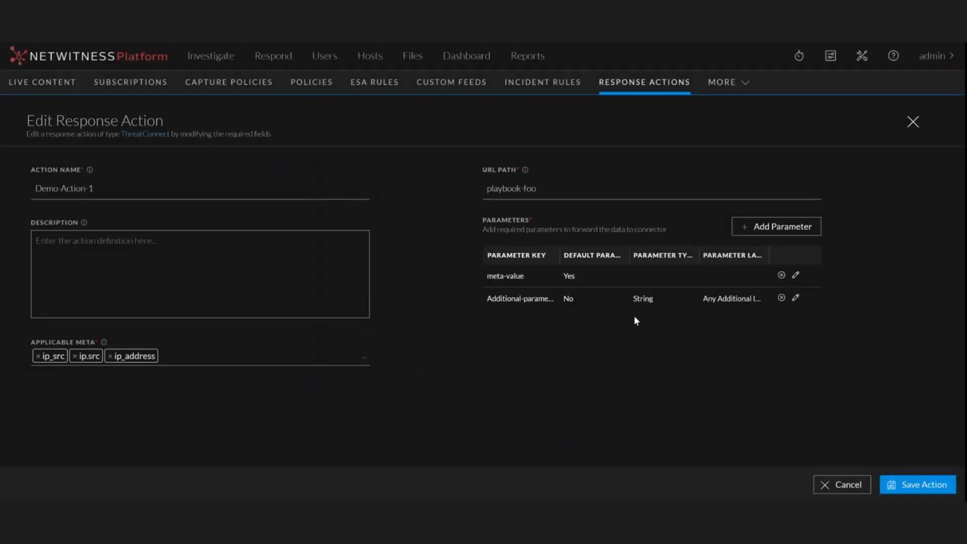
# Examine the key, available types, label and placeholder of the Additional-parameters parameter, and close it without changes.
pyautogui.click(795, 298)
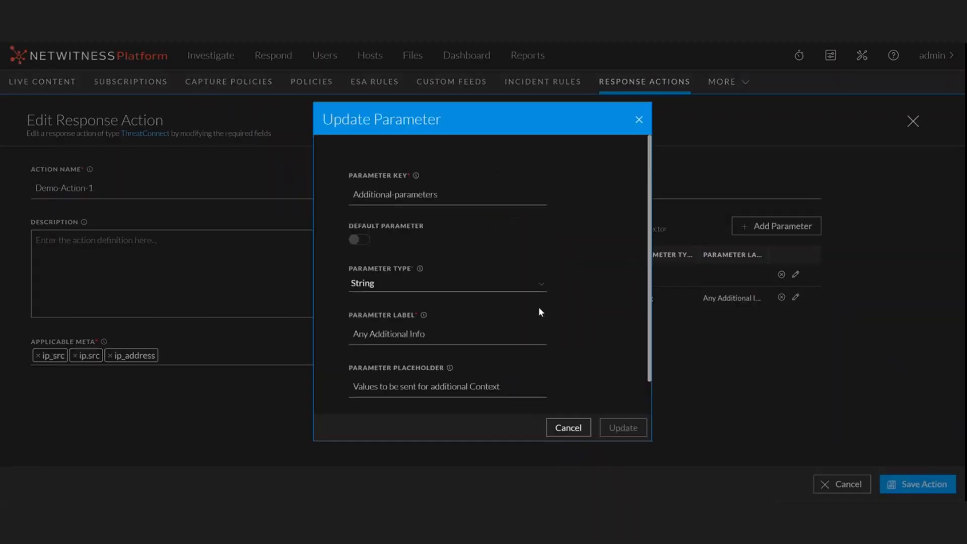
pyautogui.scroll(-1, 543, 304)
pyautogui.scroll(1, 425, 227)
pyautogui.moveTo(464, 196); pyautogui.dragTo(340, 199)
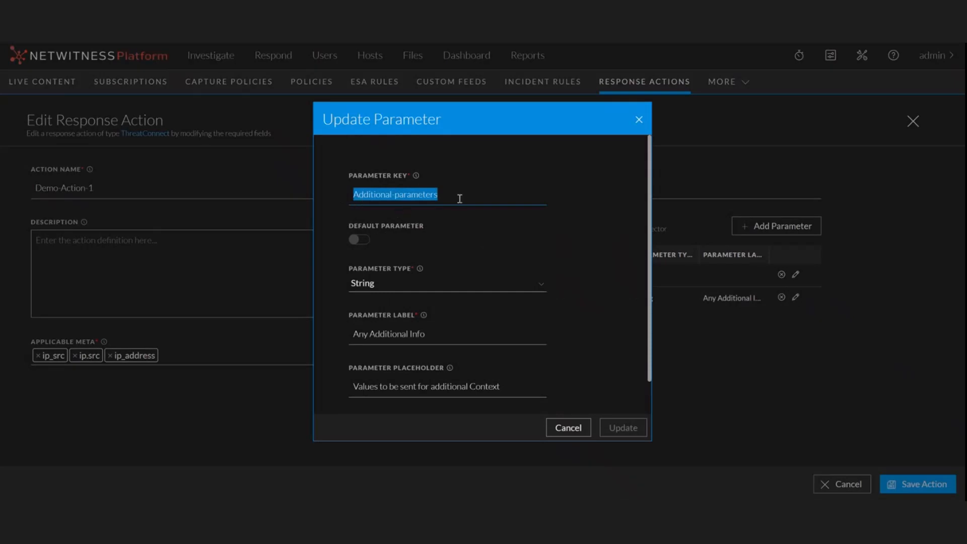
pyautogui.scroll(-1, 435, 262)
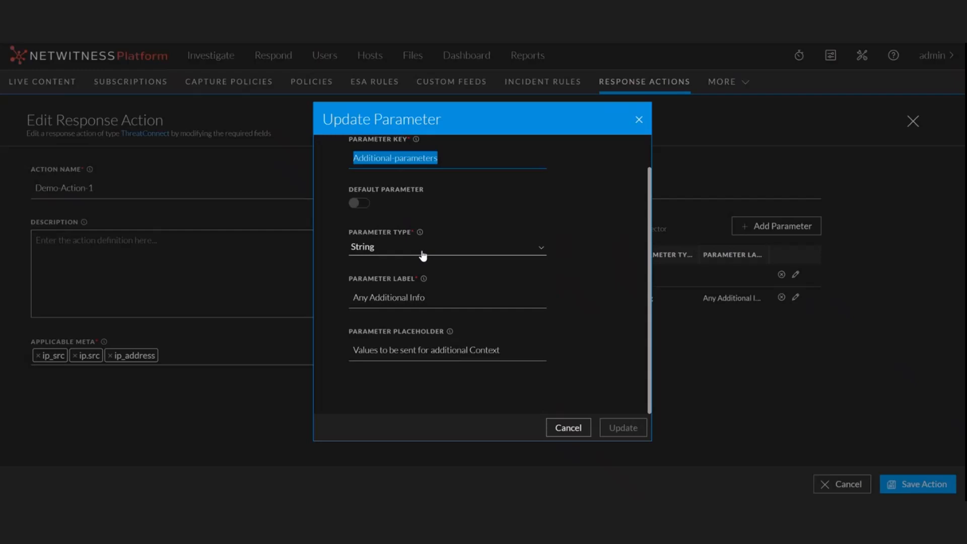
pyautogui.click(422, 255)
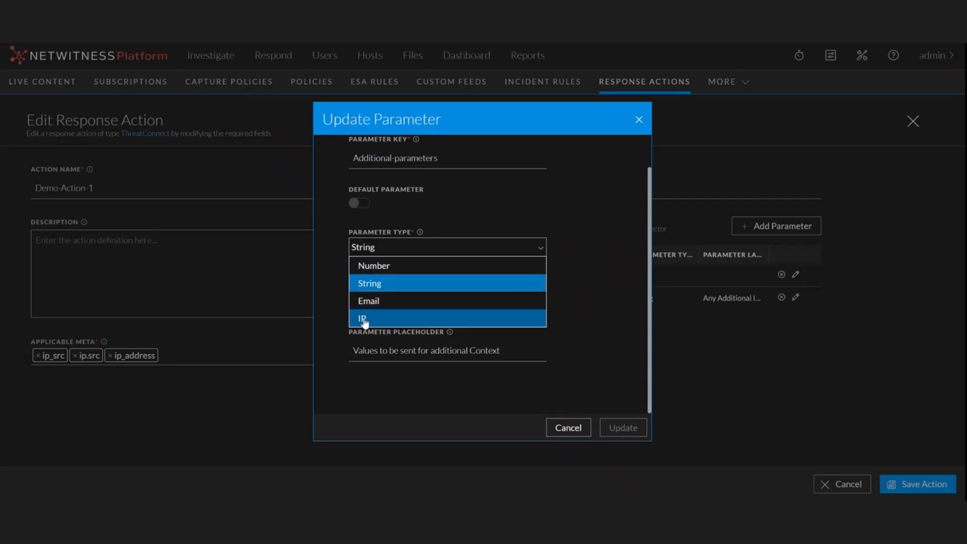
pyautogui.click(334, 320)
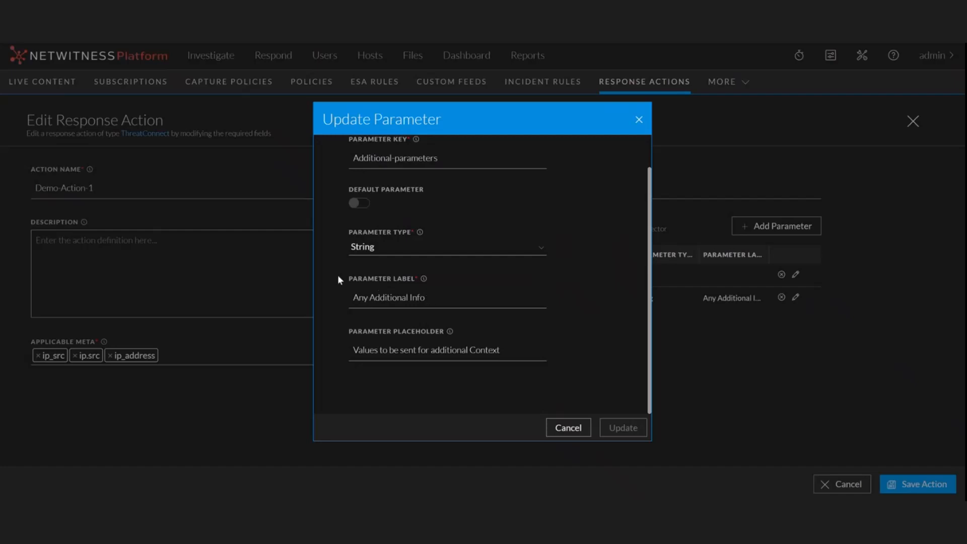
pyautogui.moveTo(436, 298); pyautogui.dragTo(354, 298)
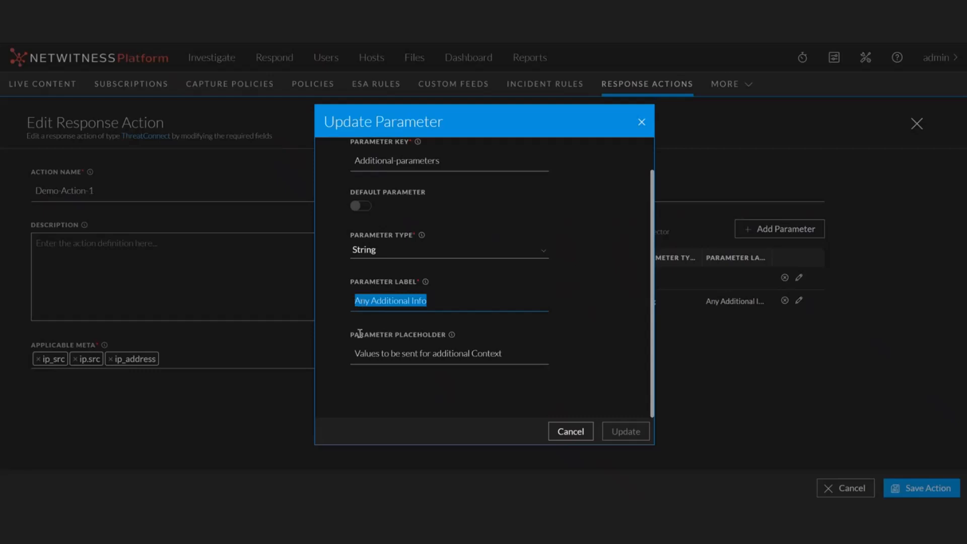
pyautogui.moveTo(354, 352); pyautogui.dragTo(509, 354)
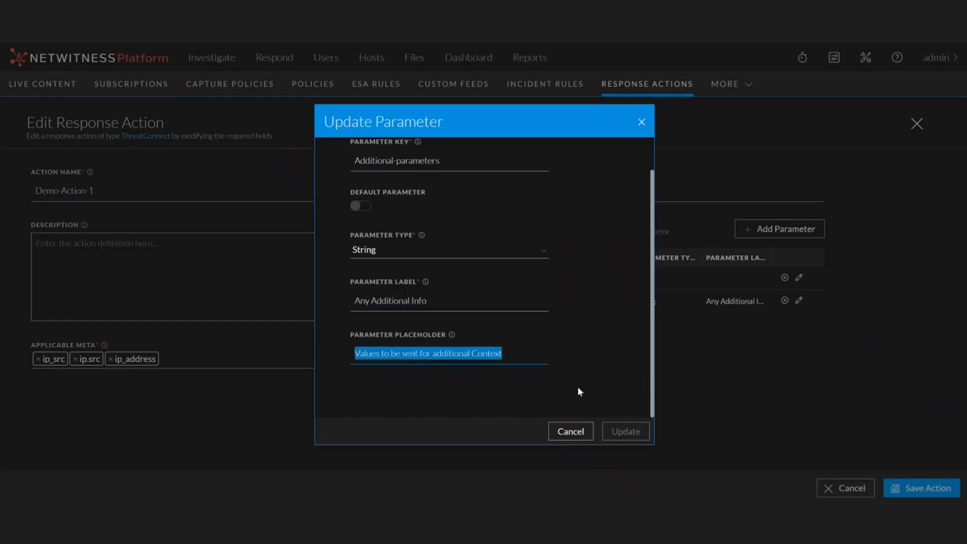
pyautogui.click(588, 432)
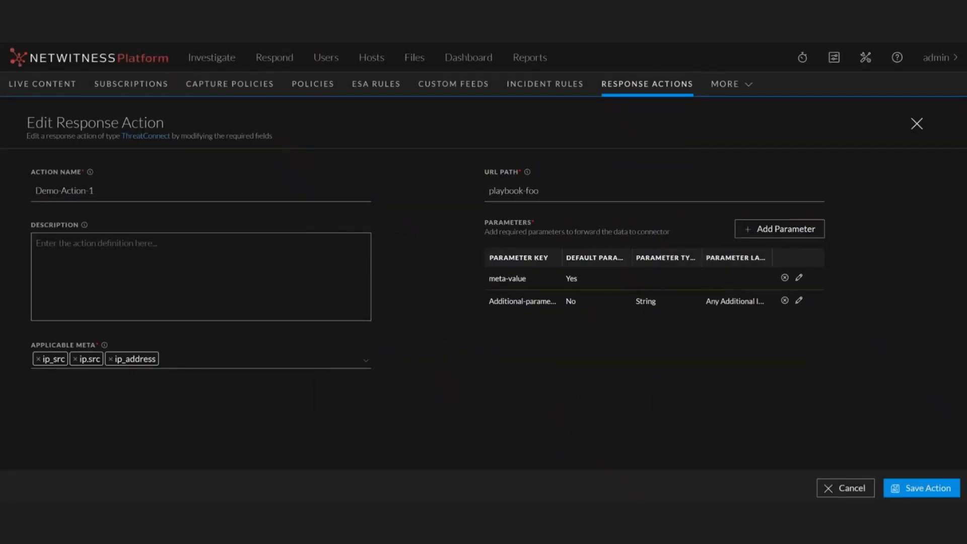
# Save the Demo-Action-1 response action and dismiss the notification.
pyautogui.click(911, 489)
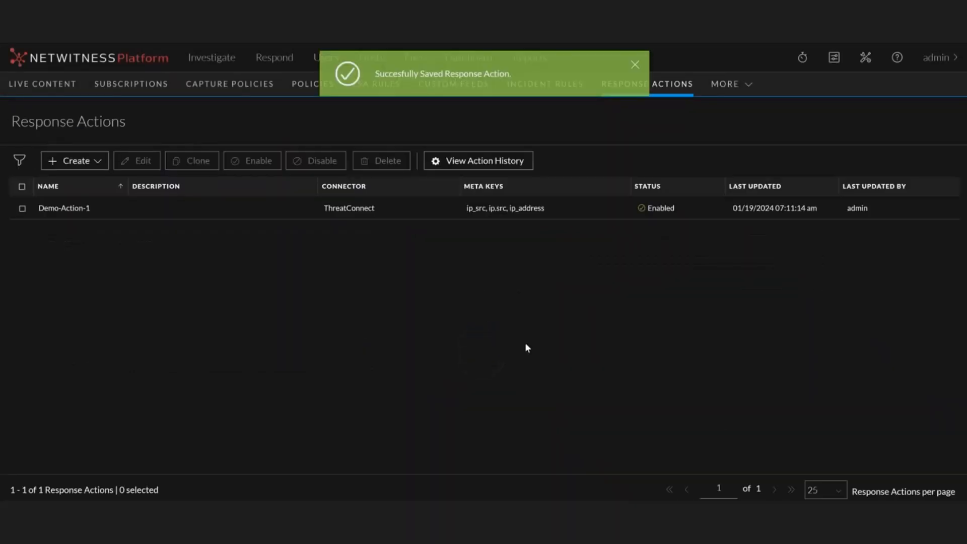
pyautogui.click(634, 66)
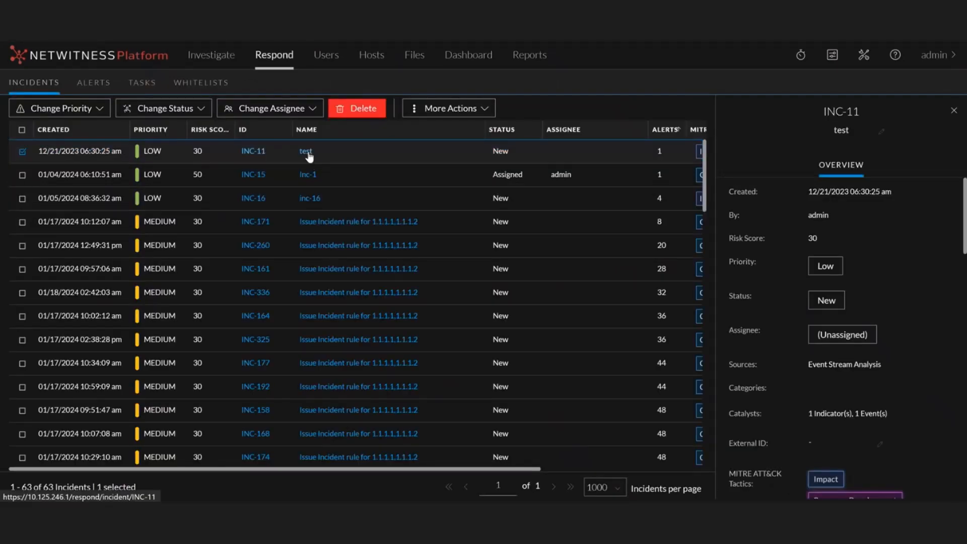
# Open the test incident INC-11 under Respond and bring up the quick actions for the event's source IP 1.1.1.1.
pyautogui.click(306, 151)
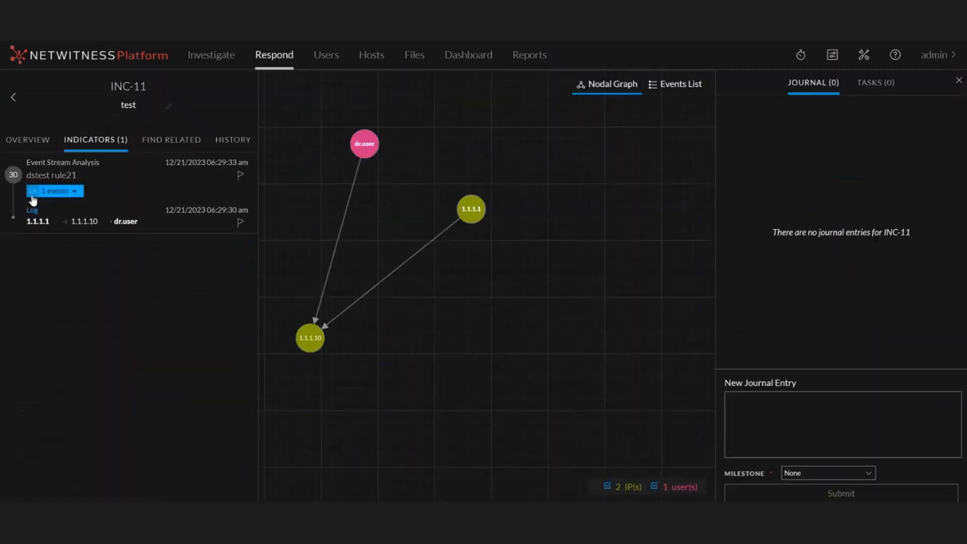
pyautogui.click(46, 227)
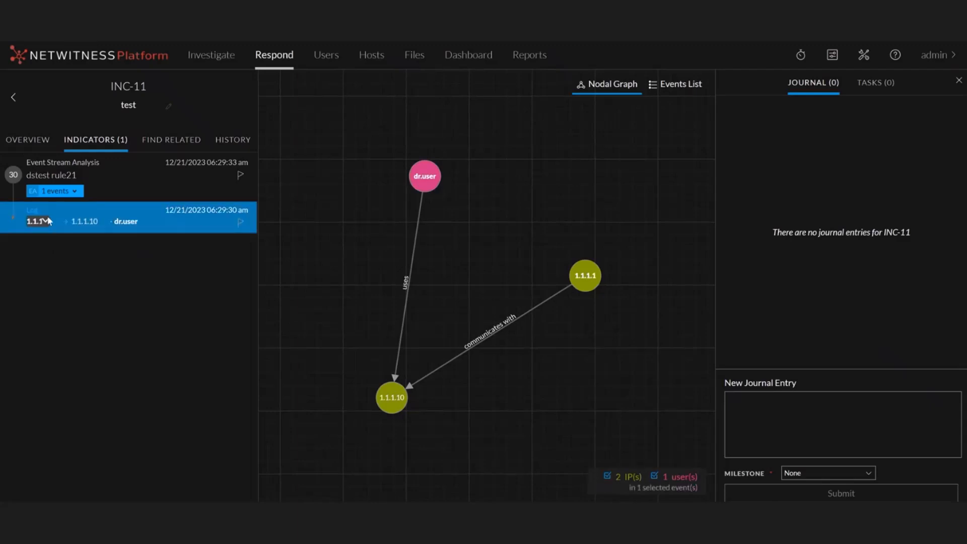
pyautogui.click(49, 221)
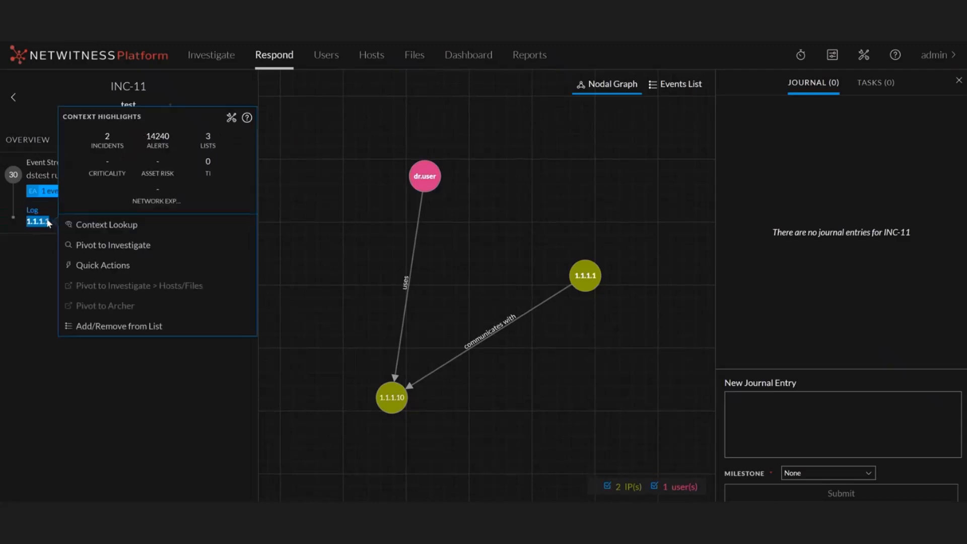
pyautogui.click(103, 267)
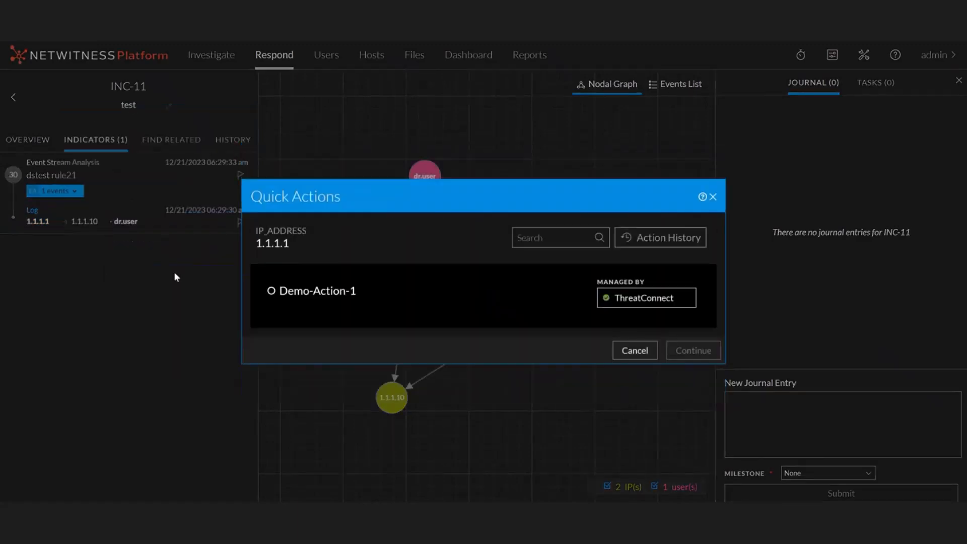
pyautogui.moveTo(308, 232); pyautogui.dragTo(256, 232)
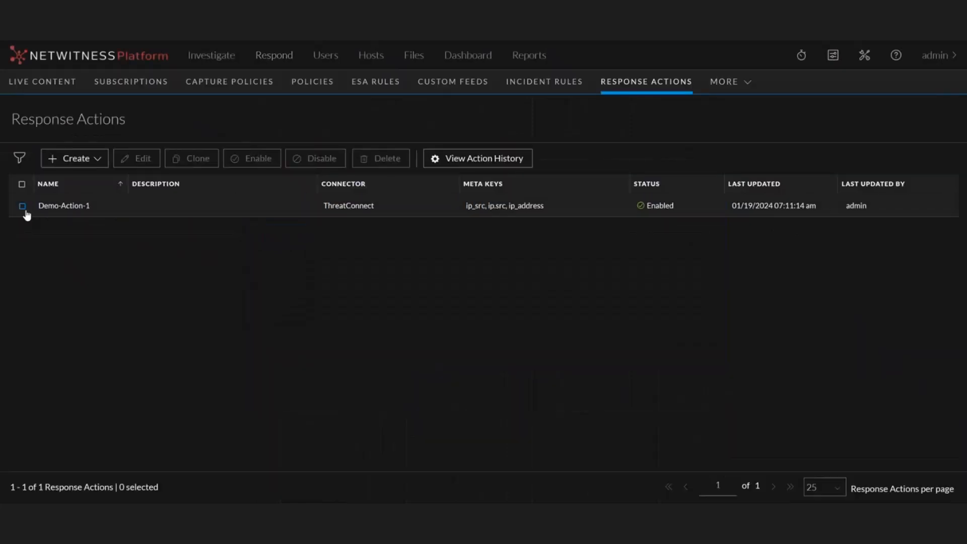
# Open the details of Demo-Action-1 in the Response Actions list and check its configured meta keys.
pyautogui.click(96, 211)
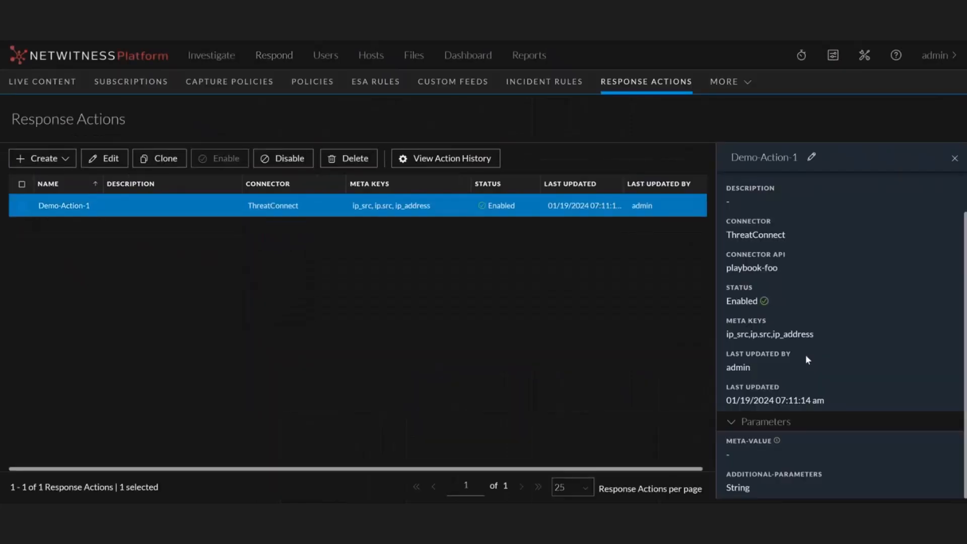
pyautogui.moveTo(772, 334); pyautogui.dragTo(831, 338)
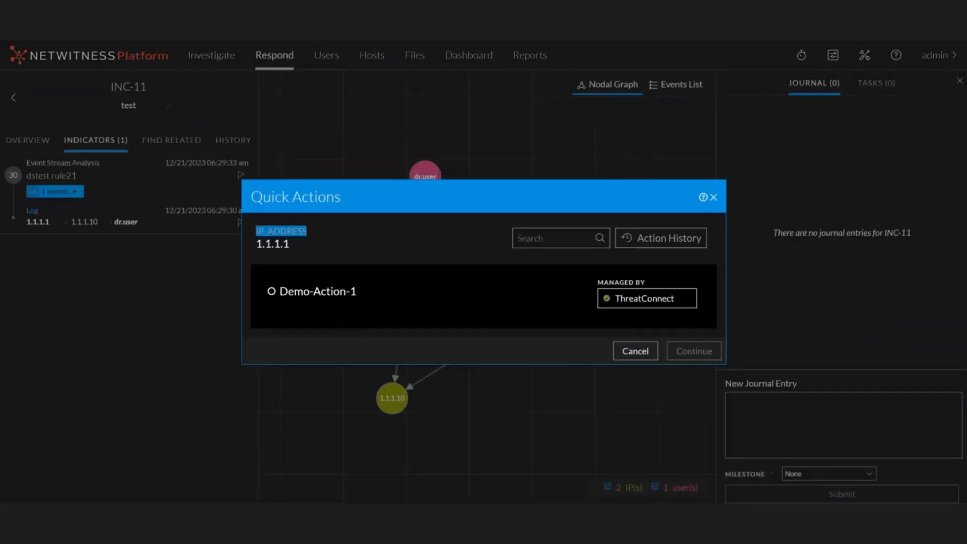
# Choose Demo-Action-1 as the quick action for IP address 1.1.1.1 and continue to its input form.
pyautogui.click(291, 295)
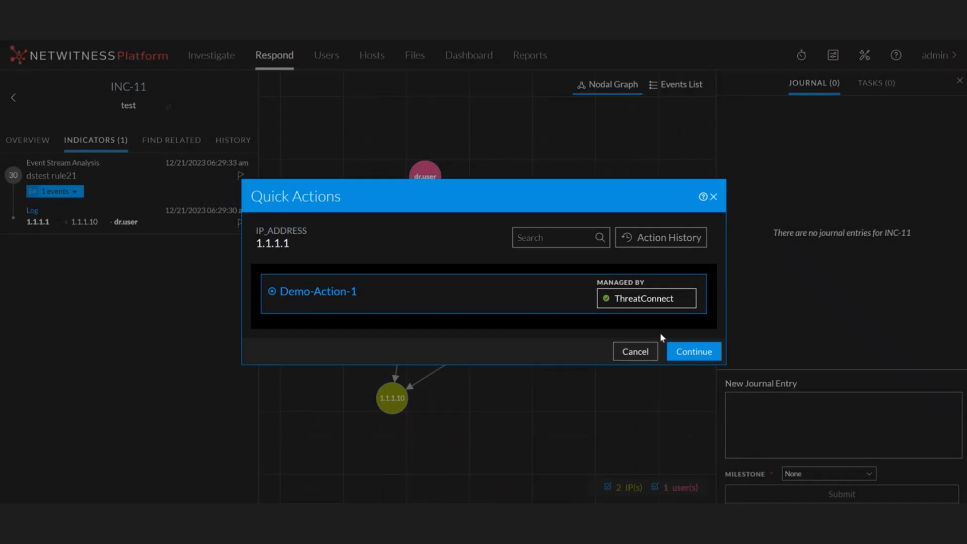
pyautogui.click(691, 350)
pyautogui.click(435, 264)
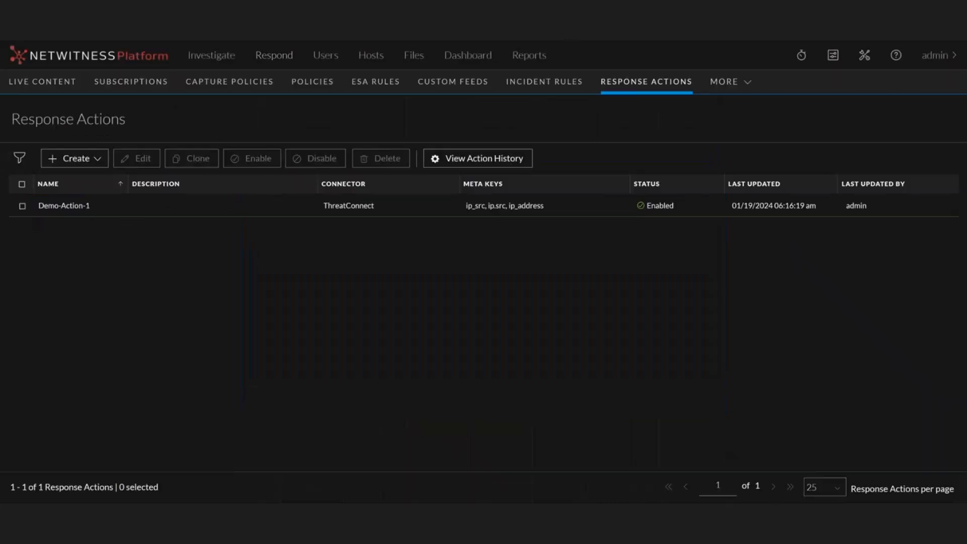
# Compare the quick action's additional-info field with the label and placeholder configured for Demo-Action-1's Additional-parameters parameter.
pyautogui.click(406, 212)
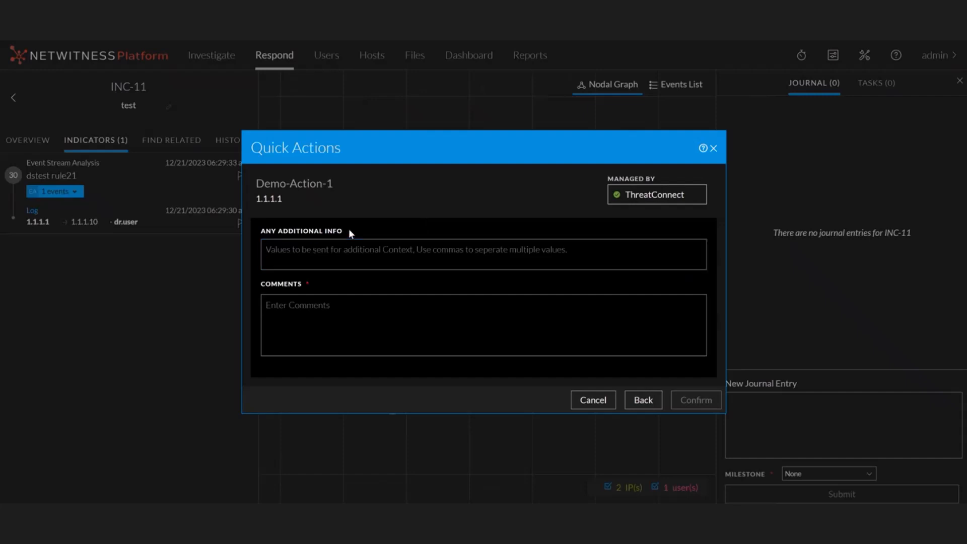
pyautogui.moveTo(349, 229); pyautogui.dragTo(273, 232)
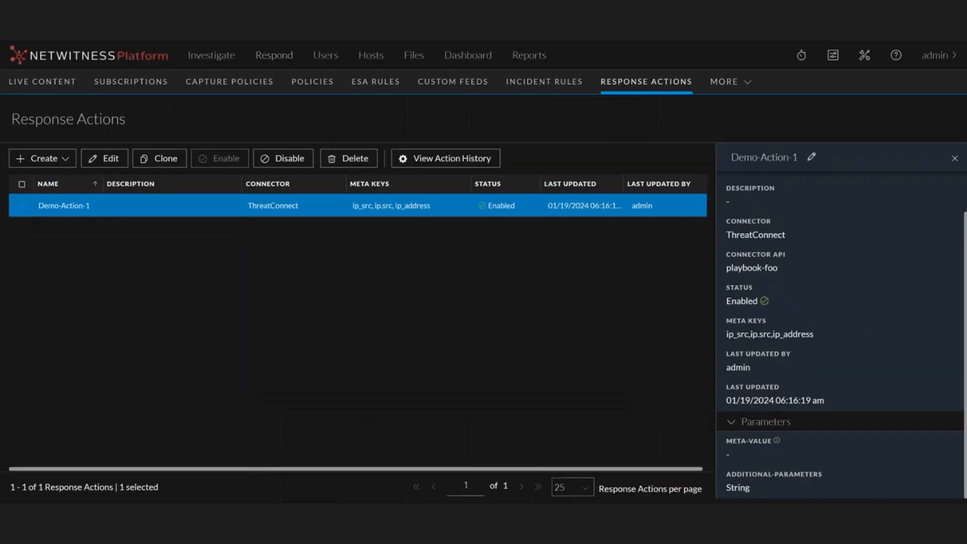
pyautogui.click(111, 163)
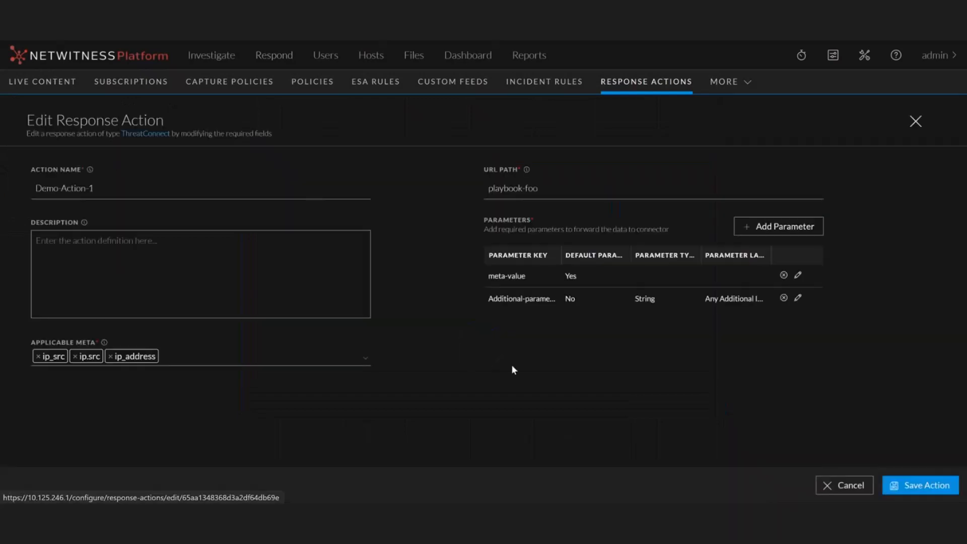
pyautogui.click(797, 297)
pyautogui.moveTo(447, 335); pyautogui.dragTo(350, 332)
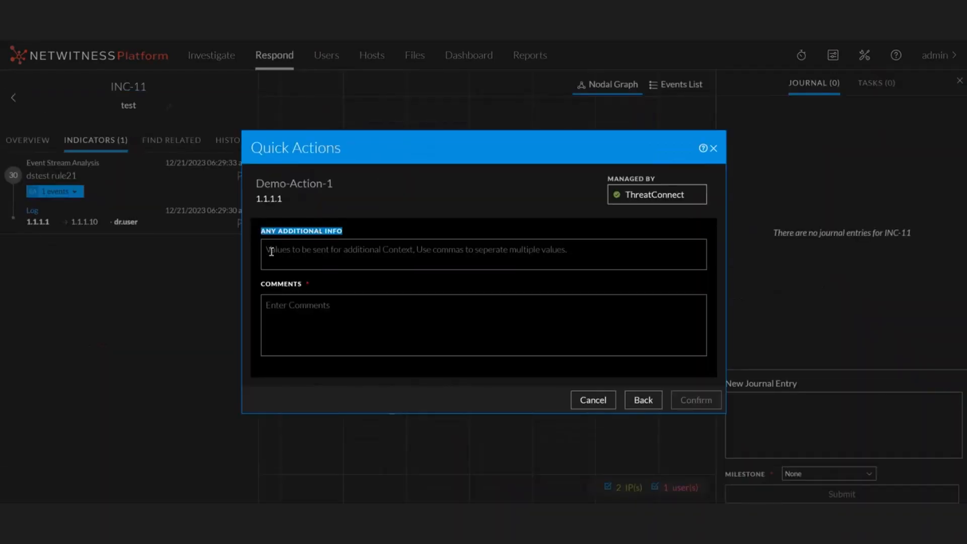
# Run the quick action with additional info "10.134.56.7" and the comment "This is Demo action performed from Netwitness".
pyautogui.write('10.13')
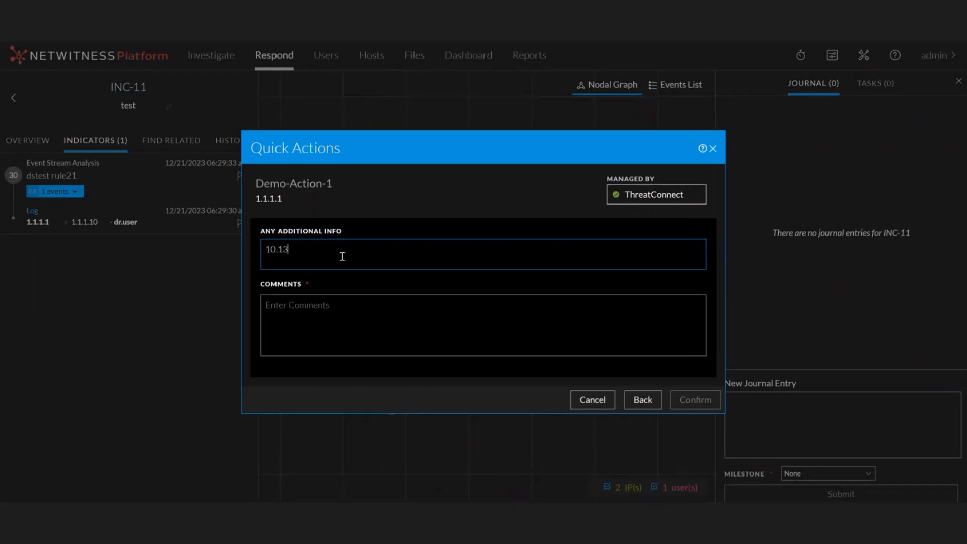
pyautogui.write('4.56.7')
pyautogui.click(452, 339)
pyautogui.write('This')
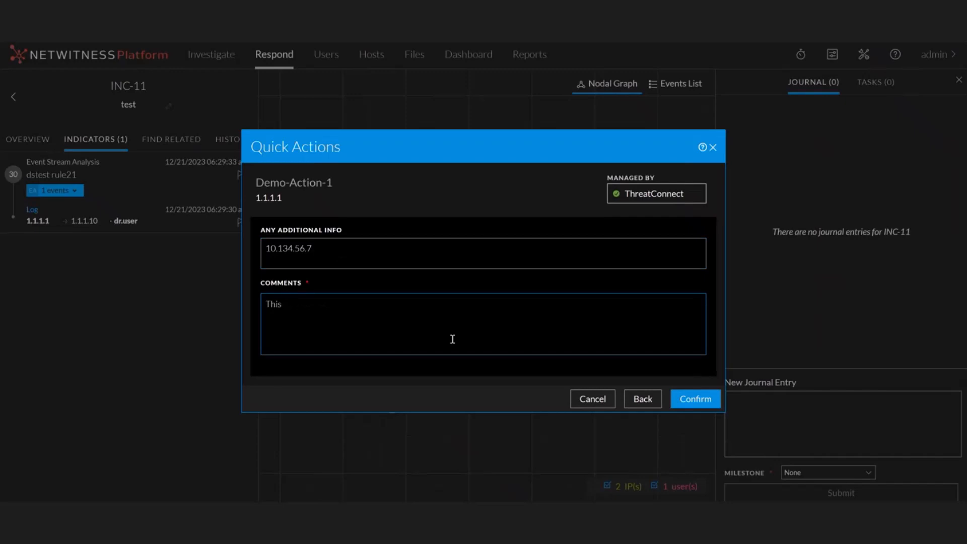
pyautogui.write('is Demo Q')
pyautogui.write('uic')
pyautogui.press('BackSpace')
pyautogui.press('BackSpace')
pyautogui.press('BackSpace')
pyautogui.press('BackSpace')
pyautogui.press('BackSpace')
pyautogui.write('action perfom')
pyautogui.press('BackSpace')
pyautogui.write('rme')
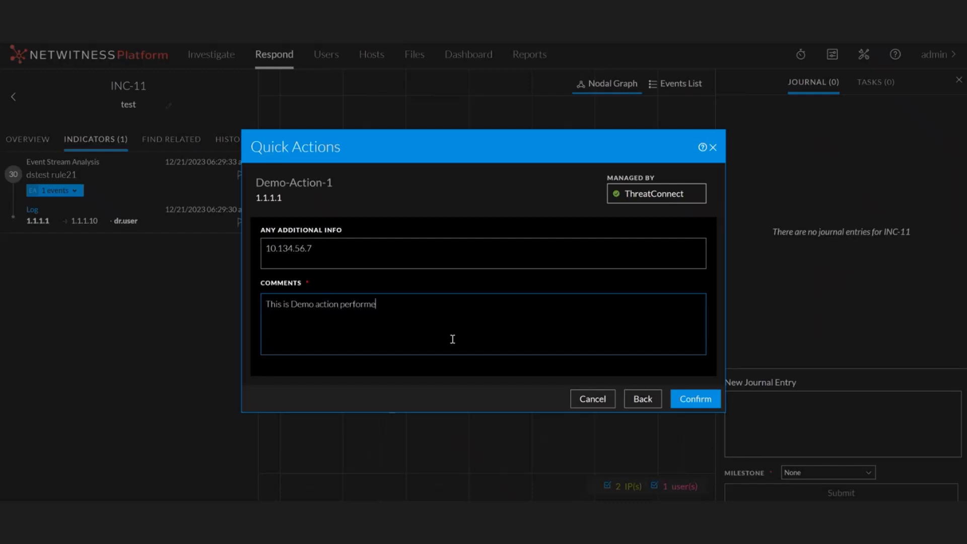
pyautogui.write('d from Netwitness')
pyautogui.click(711, 403)
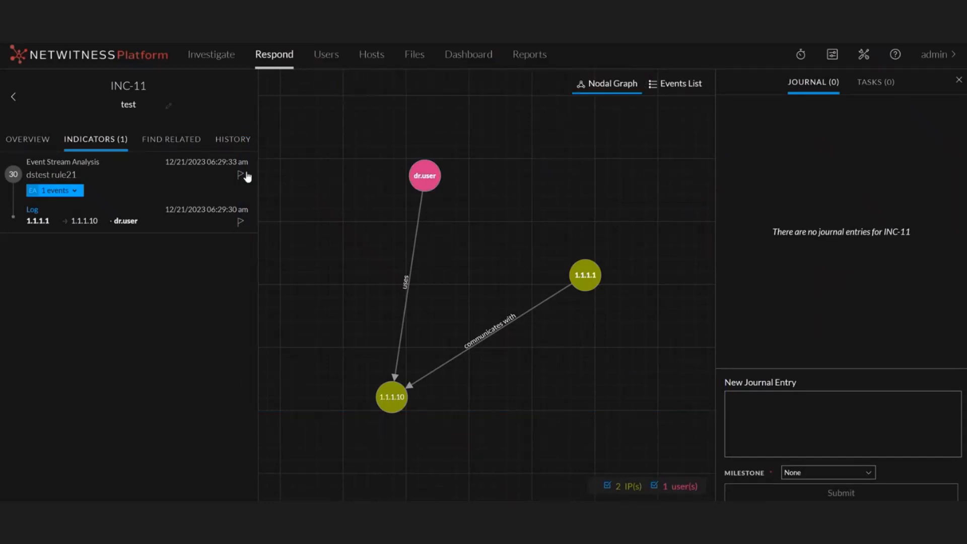
# View the quick actions available for the ip.src value 1.1.1.1 in the incident's log event metadata, and cancel them.
pyautogui.click(31, 210)
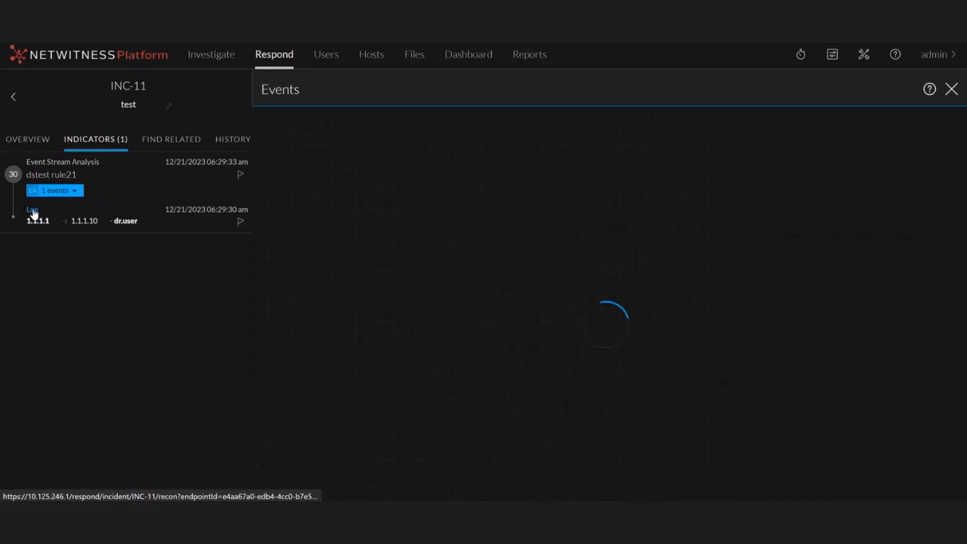
pyautogui.scroll(-3, 797, 330)
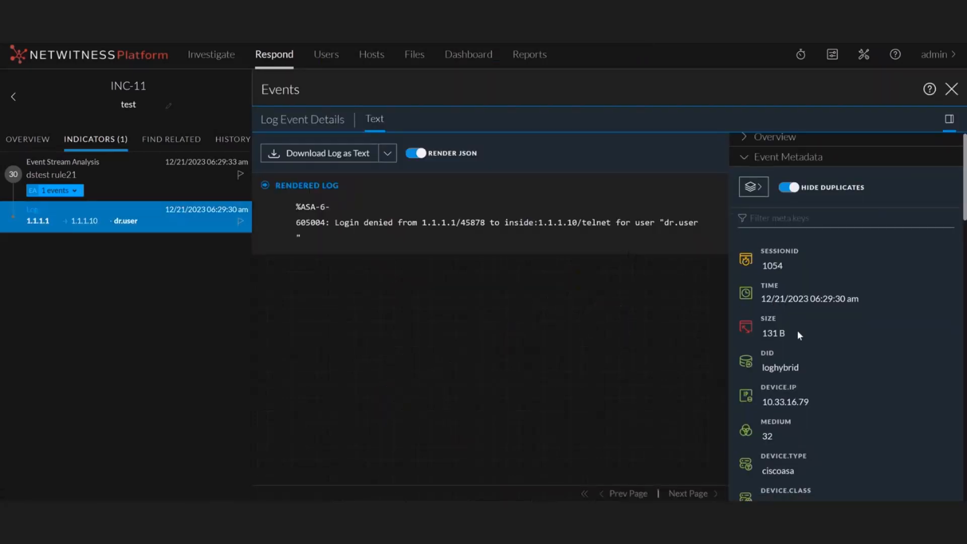
pyautogui.scroll(-2, 795, 388)
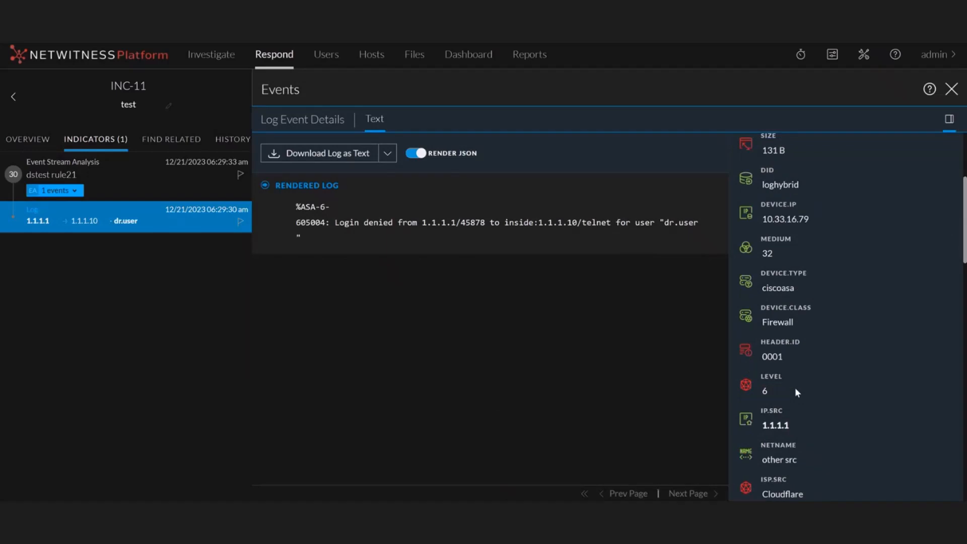
pyautogui.scroll(-1, 795, 388)
pyautogui.click(783, 362)
pyautogui.scroll(-3, 617, 319)
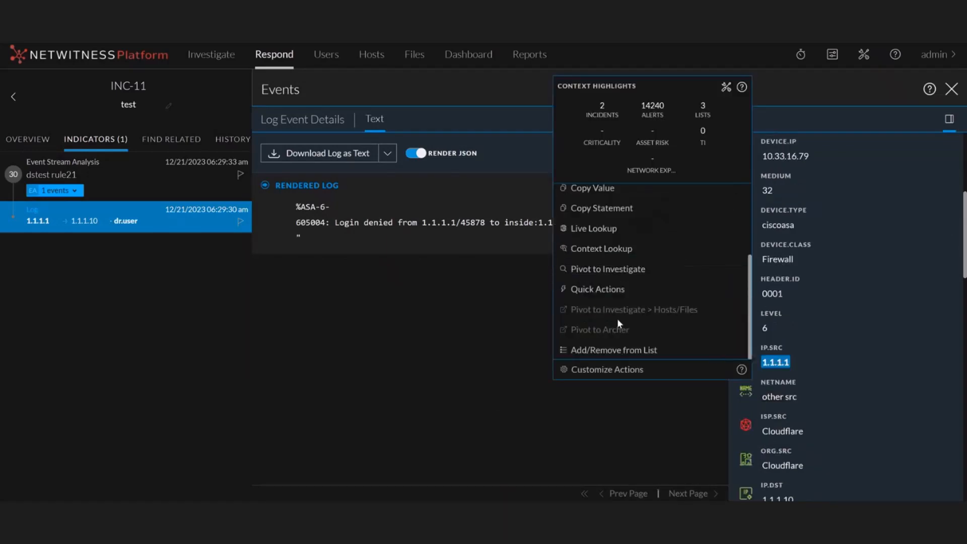
pyautogui.click(607, 290)
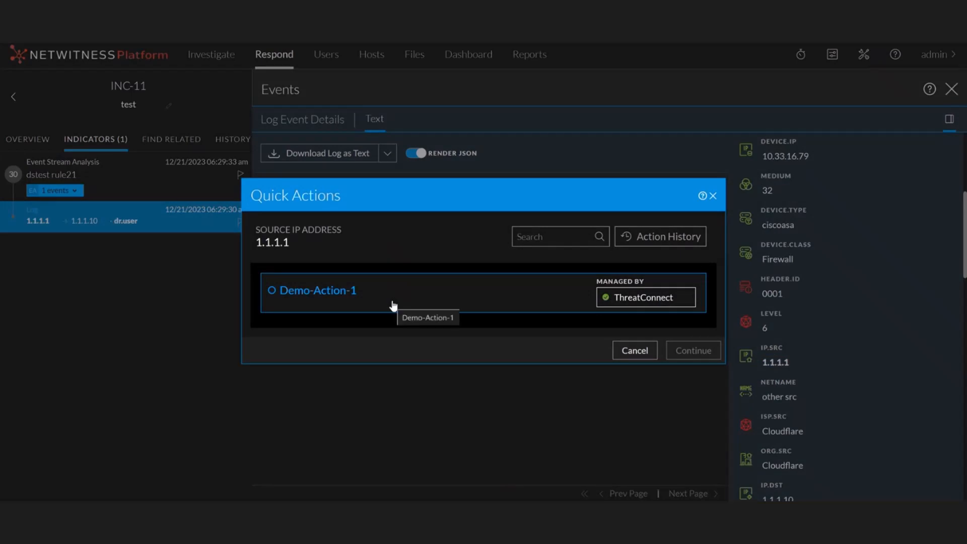
pyautogui.click(635, 349)
# View the quick actions for the event's country.dst value Australia and compare that meta key with Demo-Action-1's configured meta keys.
pyautogui.scroll(-5, 785, 272)
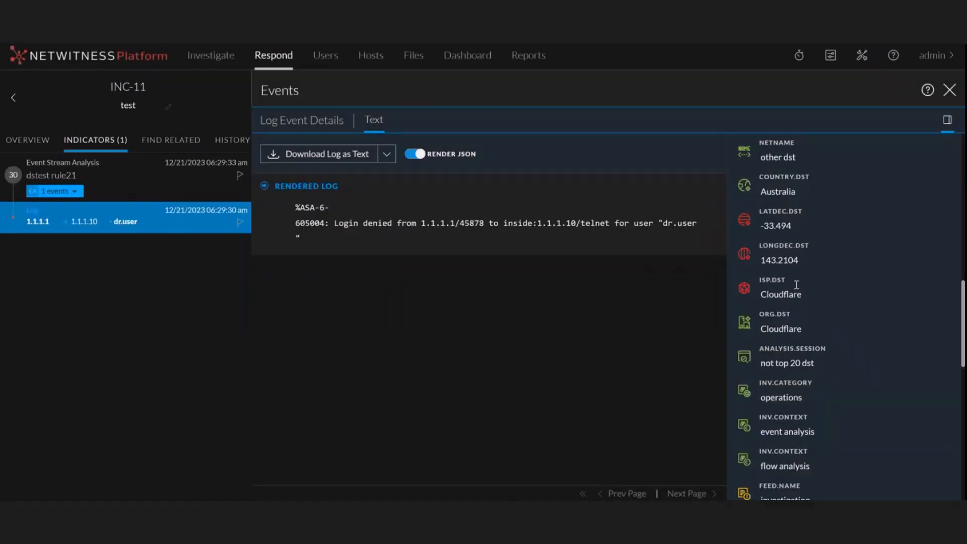
pyautogui.scroll(1, 796, 256)
pyautogui.click(797, 257)
pyautogui.scroll(-3, 833, 403)
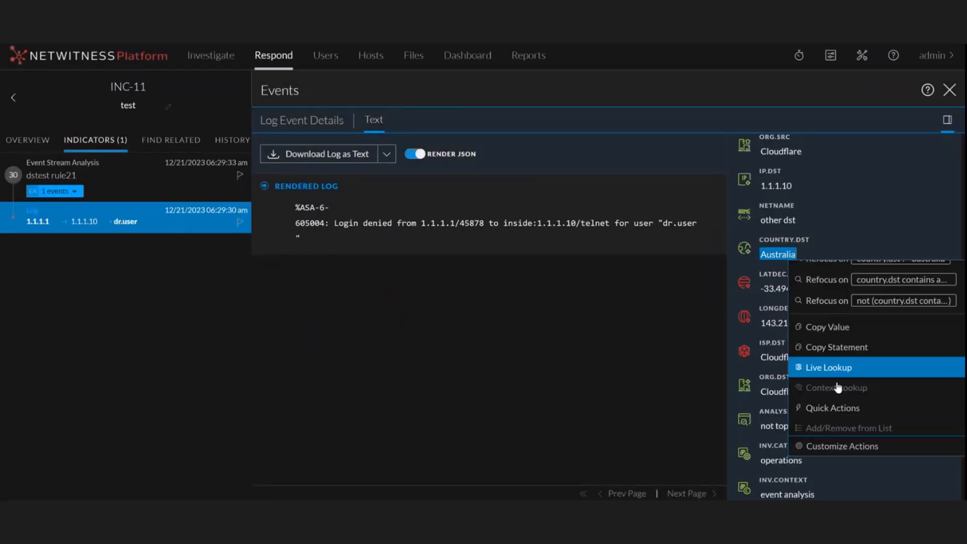
pyautogui.click(832, 406)
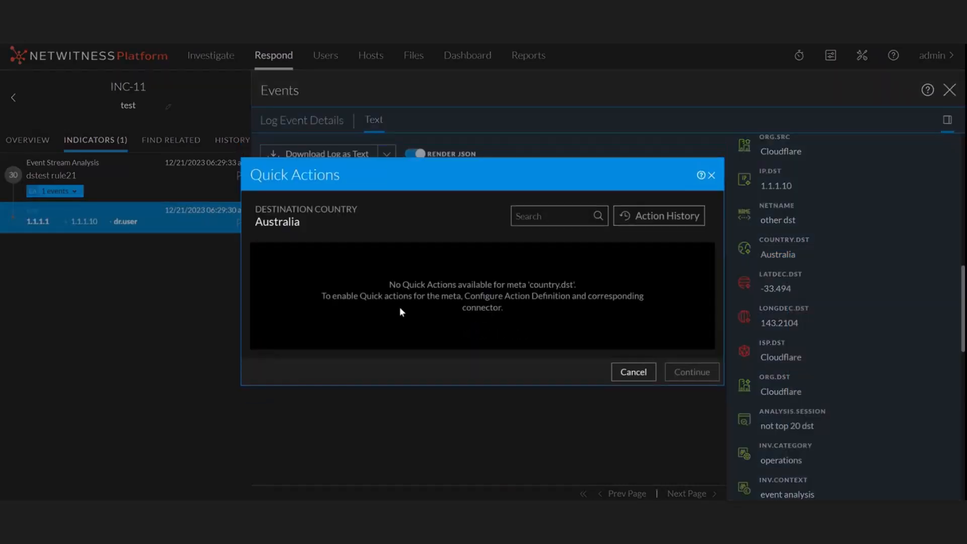
pyautogui.moveTo(385, 285); pyautogui.dragTo(570, 286)
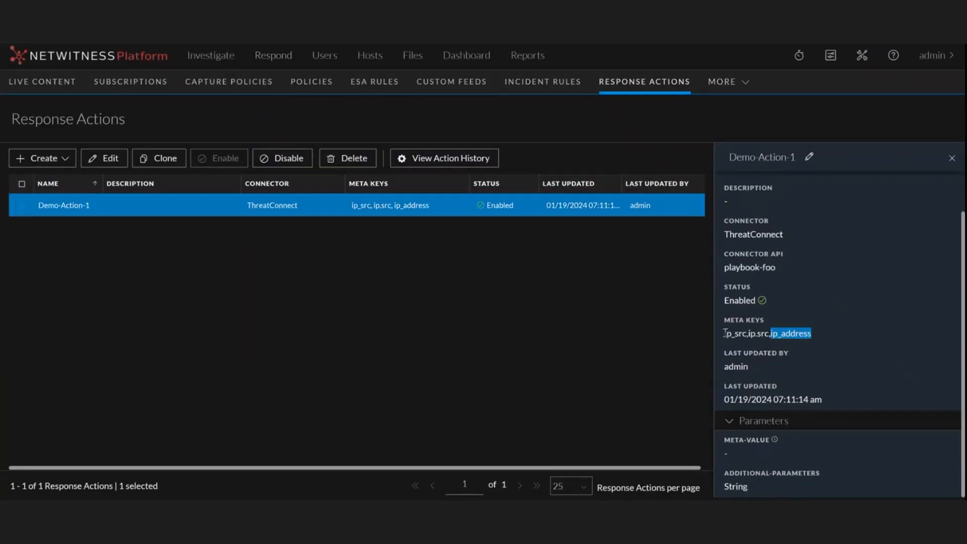
pyautogui.moveTo(724, 334); pyautogui.dragTo(814, 335)
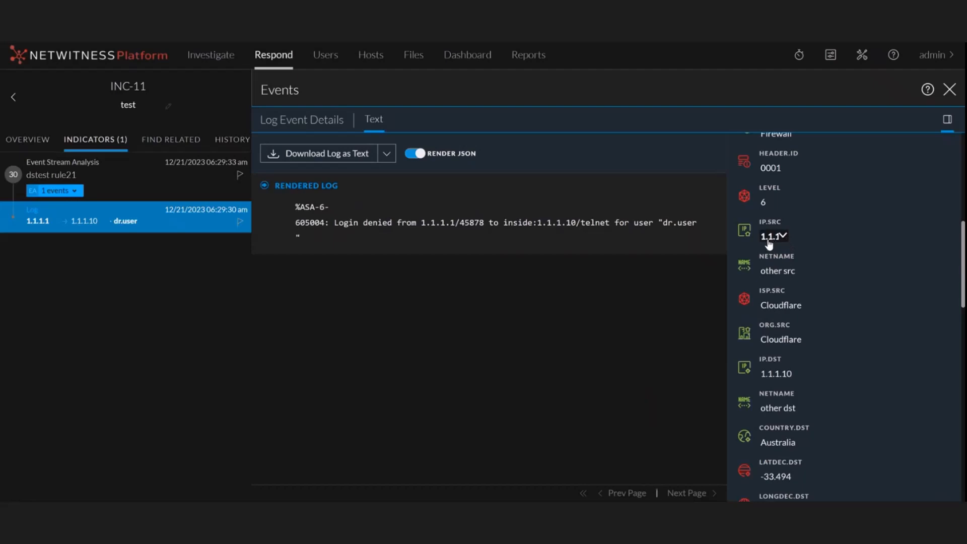
# Review the quick action history of source IP 1.1.1.1 from the event metadata, and close the quick actions.
pyautogui.click(781, 237)
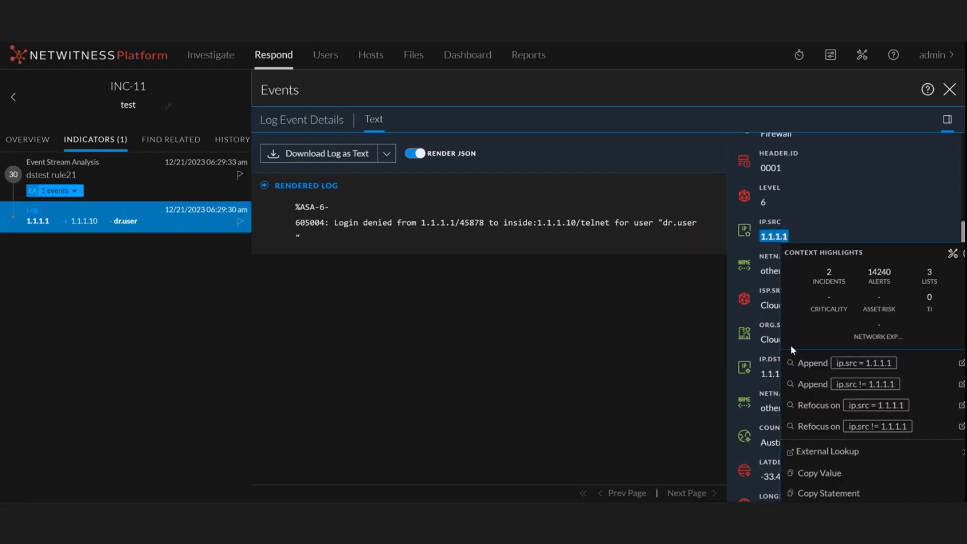
pyautogui.click(845, 453)
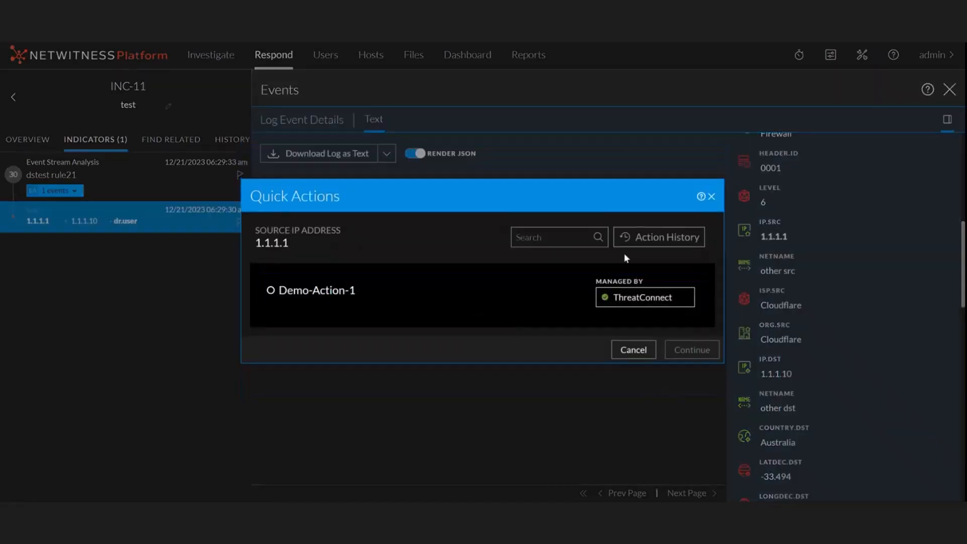
pyautogui.click(645, 239)
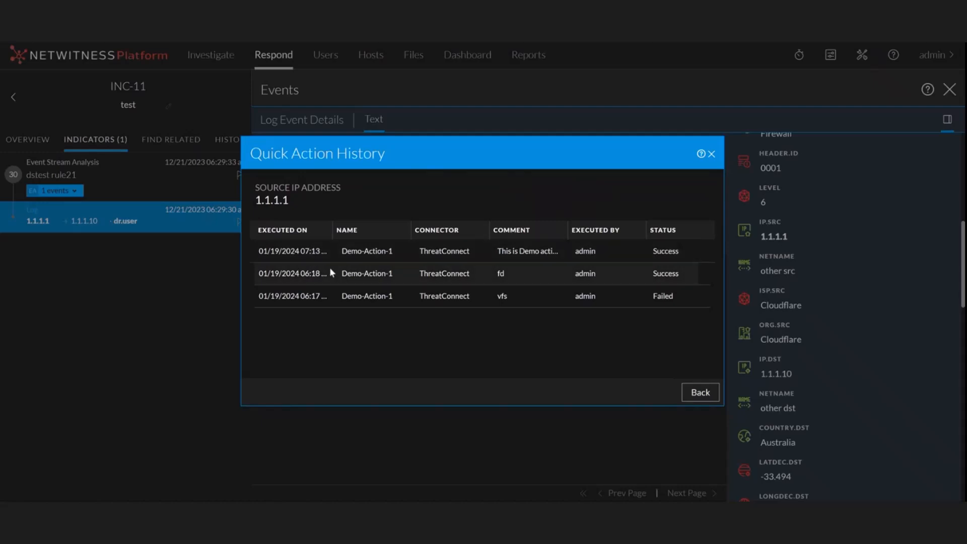
pyautogui.moveTo(327, 231)
pyautogui.mouseDown()
pyautogui.moveTo(350, 232)
pyautogui.moveTo(338, 235)
pyautogui.mouseUp()
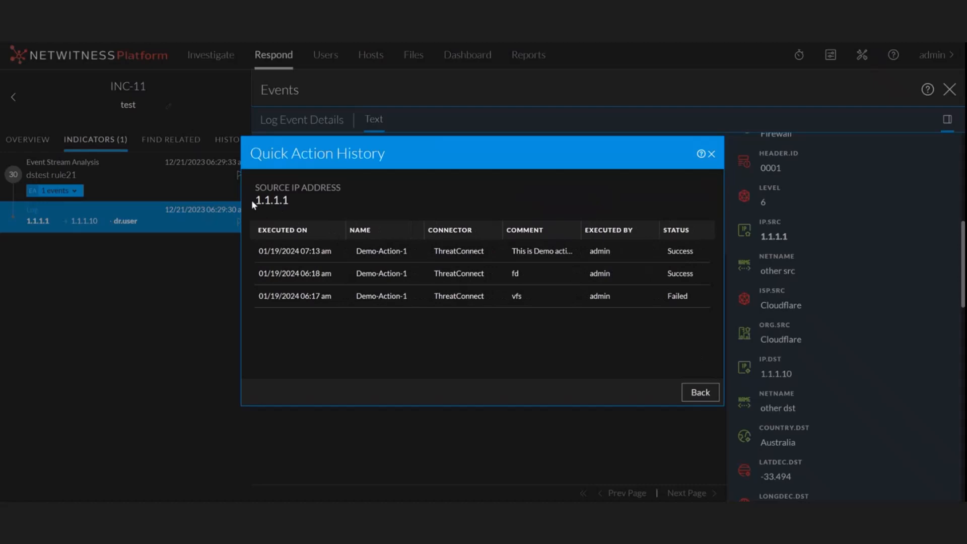
pyautogui.moveTo(251, 200); pyautogui.dragTo(297, 199)
pyautogui.click(700, 393)
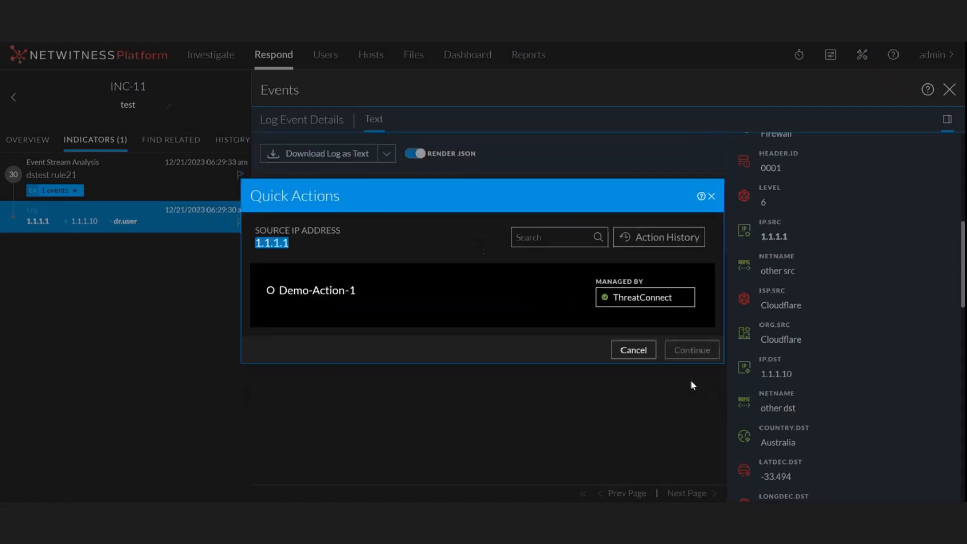
pyautogui.click(633, 350)
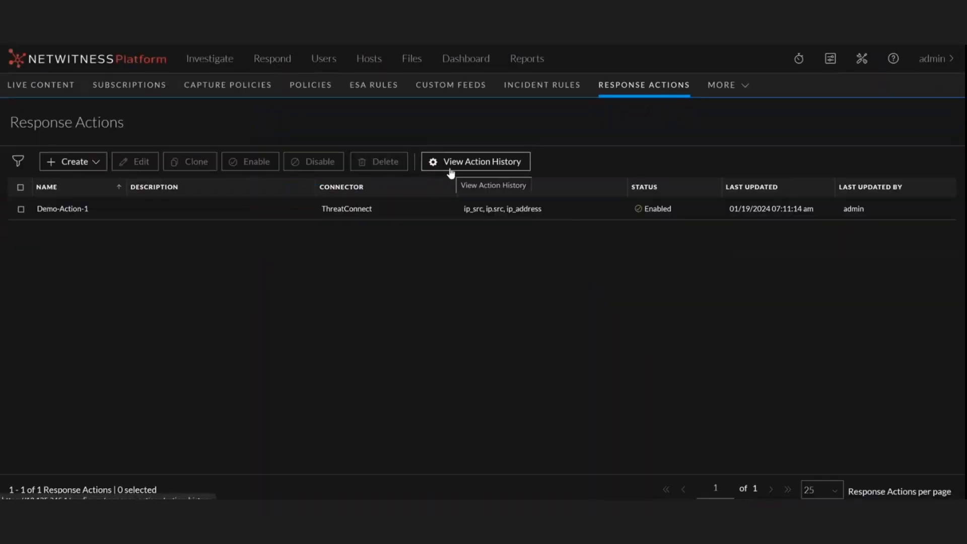
# Open the Response Actions history and look through the list of executed actions.
pyautogui.click(451, 162)
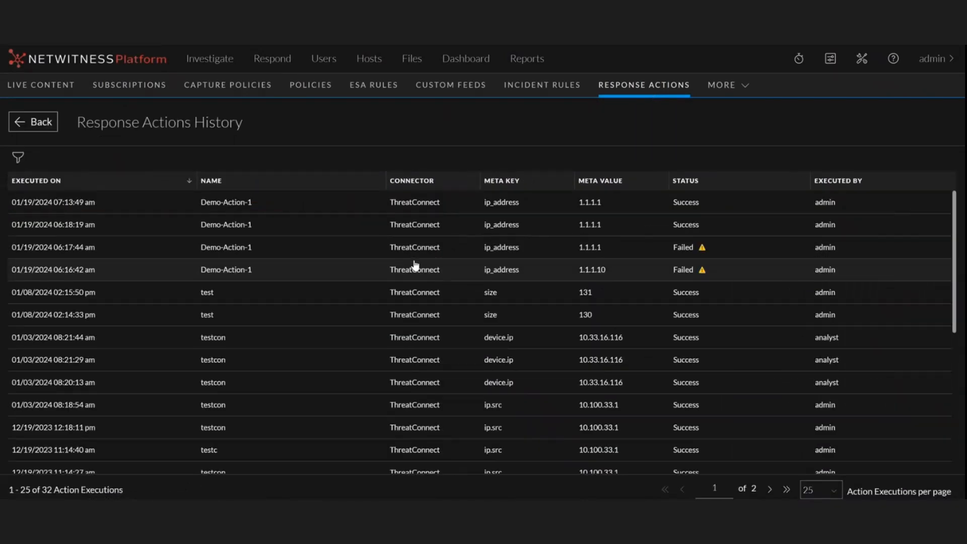
pyautogui.scroll(-3, 415, 266)
pyautogui.scroll(-9, 415, 266)
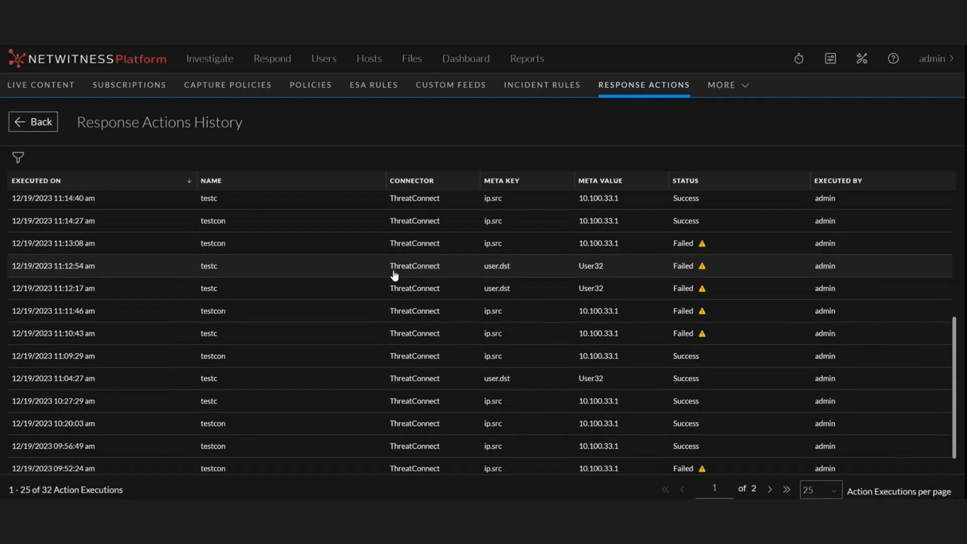
pyautogui.scroll(-2, 394, 282)
pyautogui.scroll(12, 397, 294)
pyautogui.scroll(1, 399, 297)
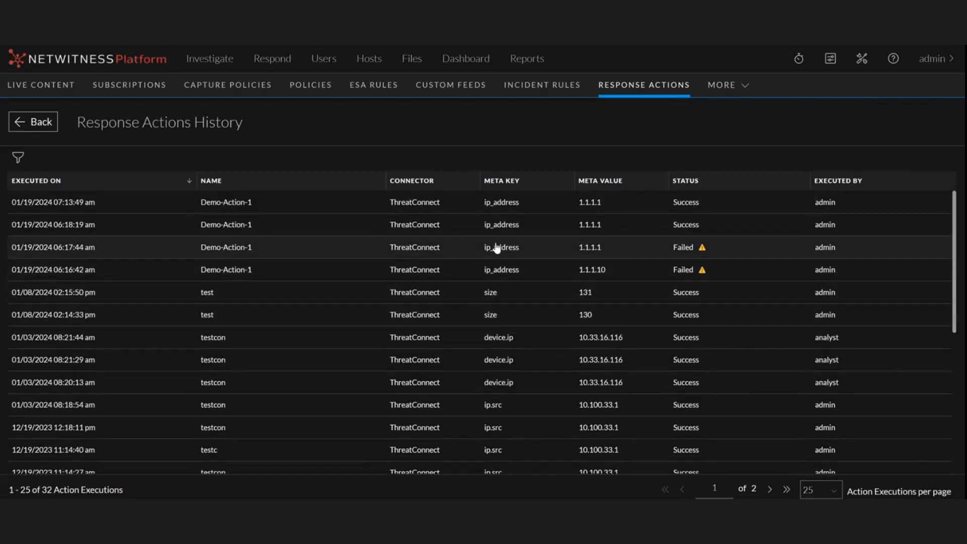
# Examine the failure reason and response code of the failed Demo-Action-1 execution from 01/19/2024 06:17:44 am.
pyautogui.click(467, 254)
pyautogui.scroll(-1, 772, 300)
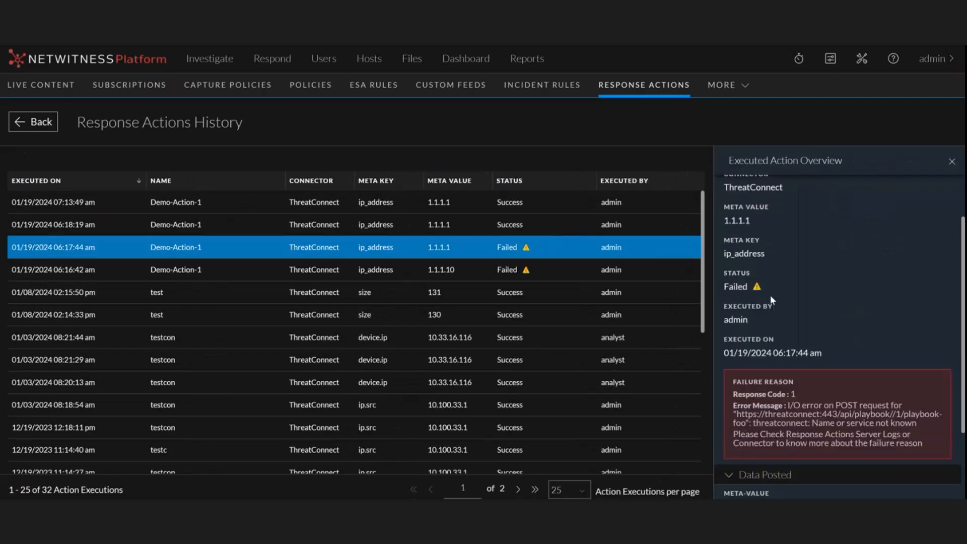
pyautogui.scroll(1, 769, 294)
pyautogui.scroll(-1, 768, 293)
pyautogui.scroll(-1, 759, 326)
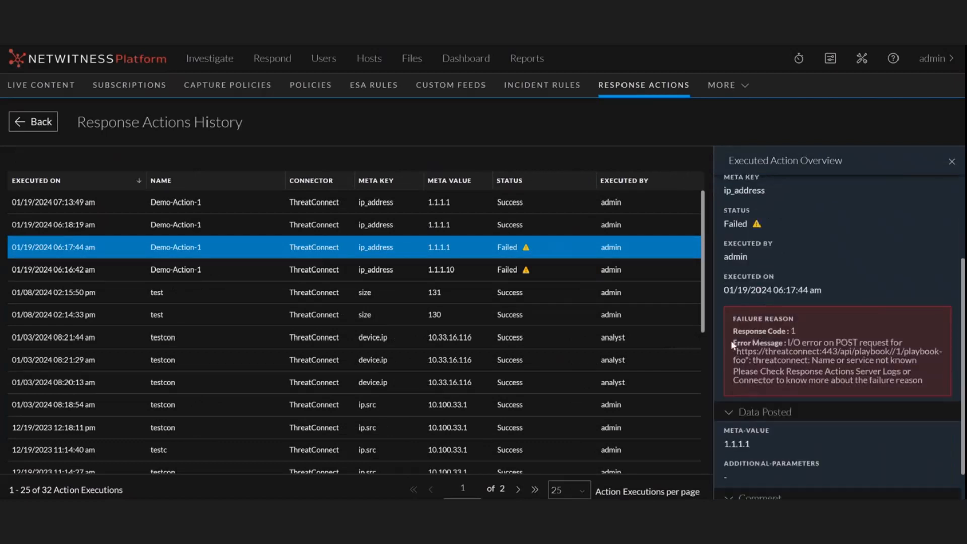
pyautogui.moveTo(733, 332); pyautogui.dragTo(807, 331)
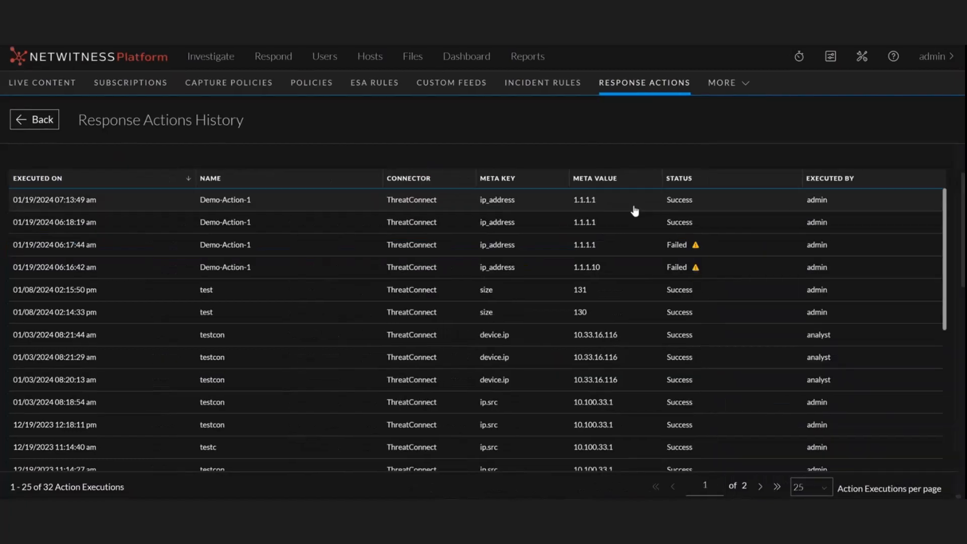
# Examine the posted data and comment of the most recent Demo-Action-1 execution on 1.1.1.1.
pyautogui.click(633, 210)
pyautogui.scroll(-3, 787, 320)
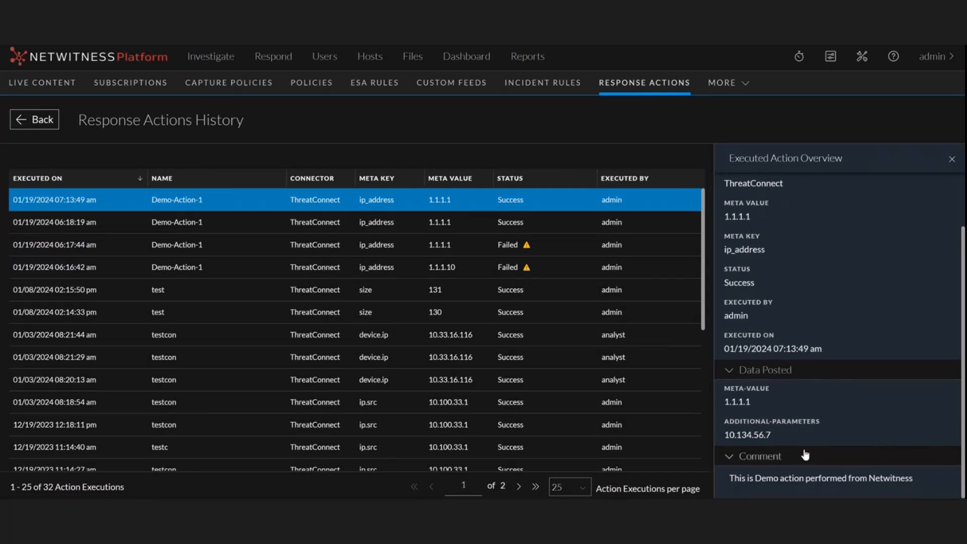
pyautogui.moveTo(724, 387); pyautogui.dragTo(767, 434)
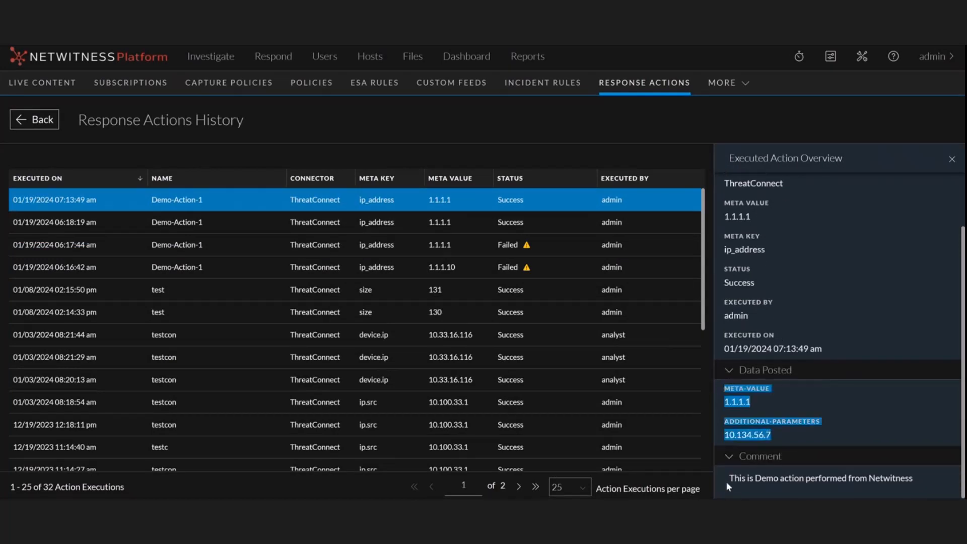
pyautogui.moveTo(727, 481); pyautogui.dragTo(912, 481)
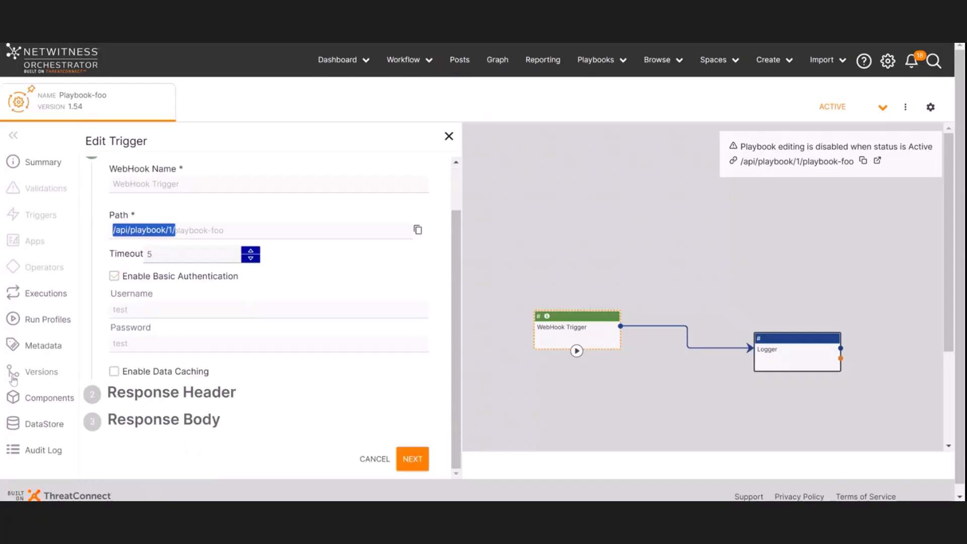
# Switch to NetWitness Orchestrator and bring up the executions of Playbook-foo.
pyautogui.click(49, 296)
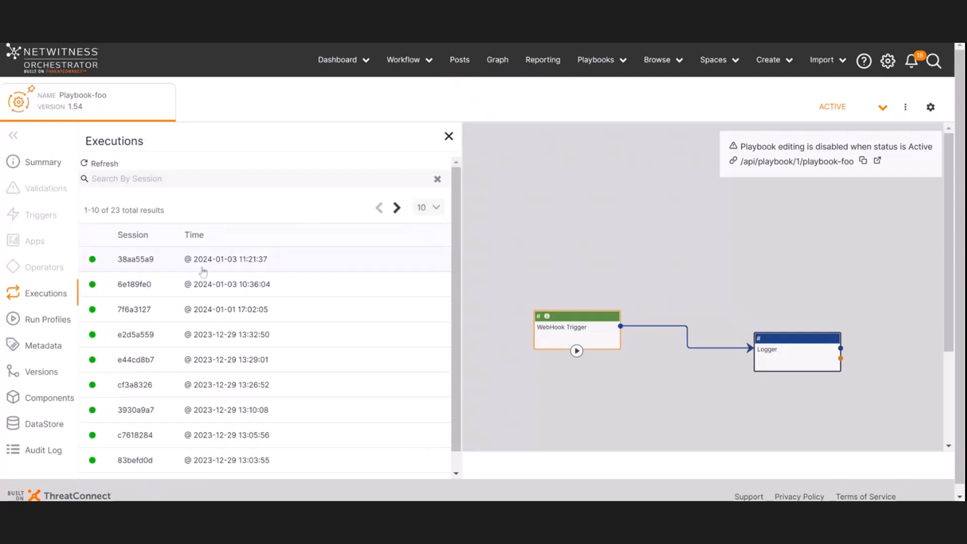